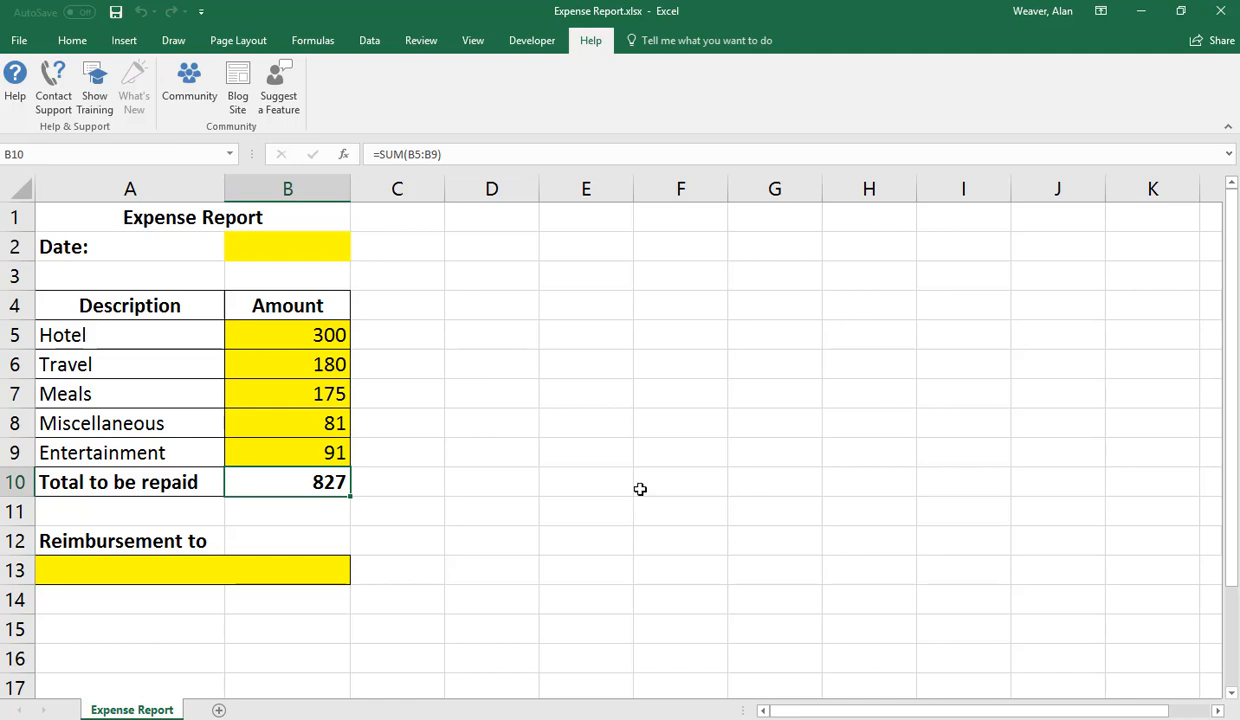
# Step: Clear all the expense amounts from Hotel through Entertainment in B5:B9
pyautogui.click(491, 355)
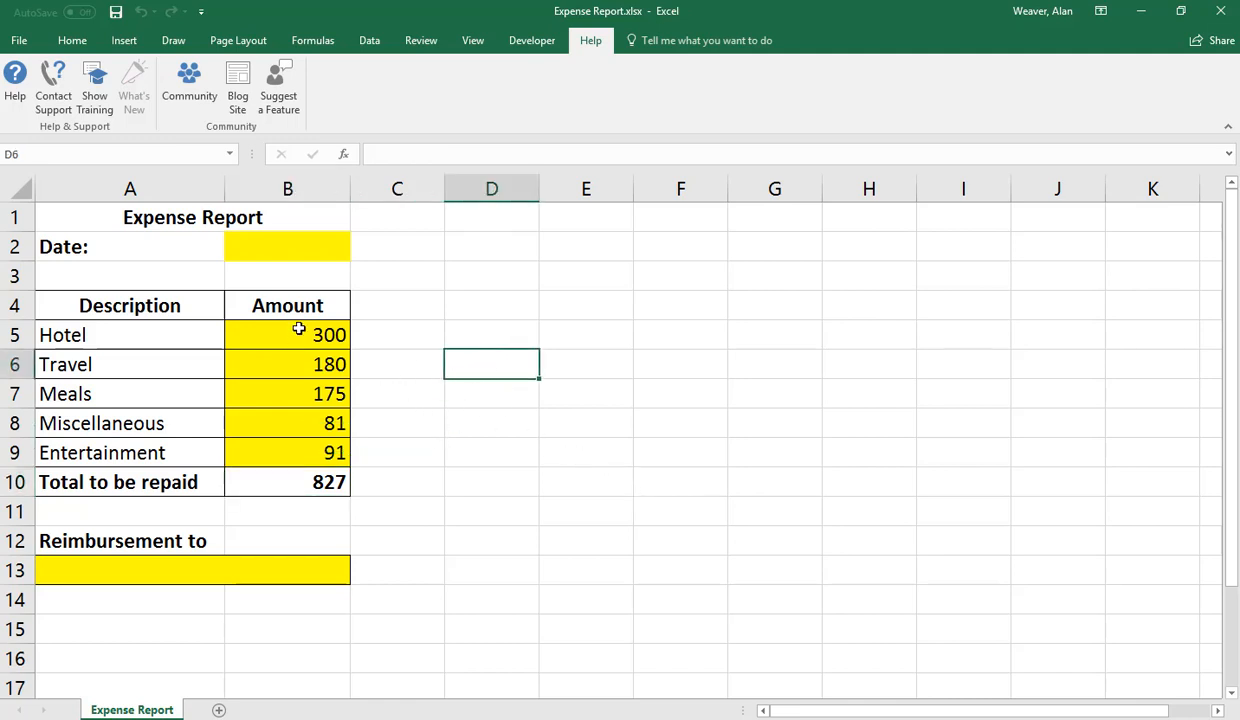
pyautogui.moveTo(299, 326); pyautogui.dragTo(314, 451)
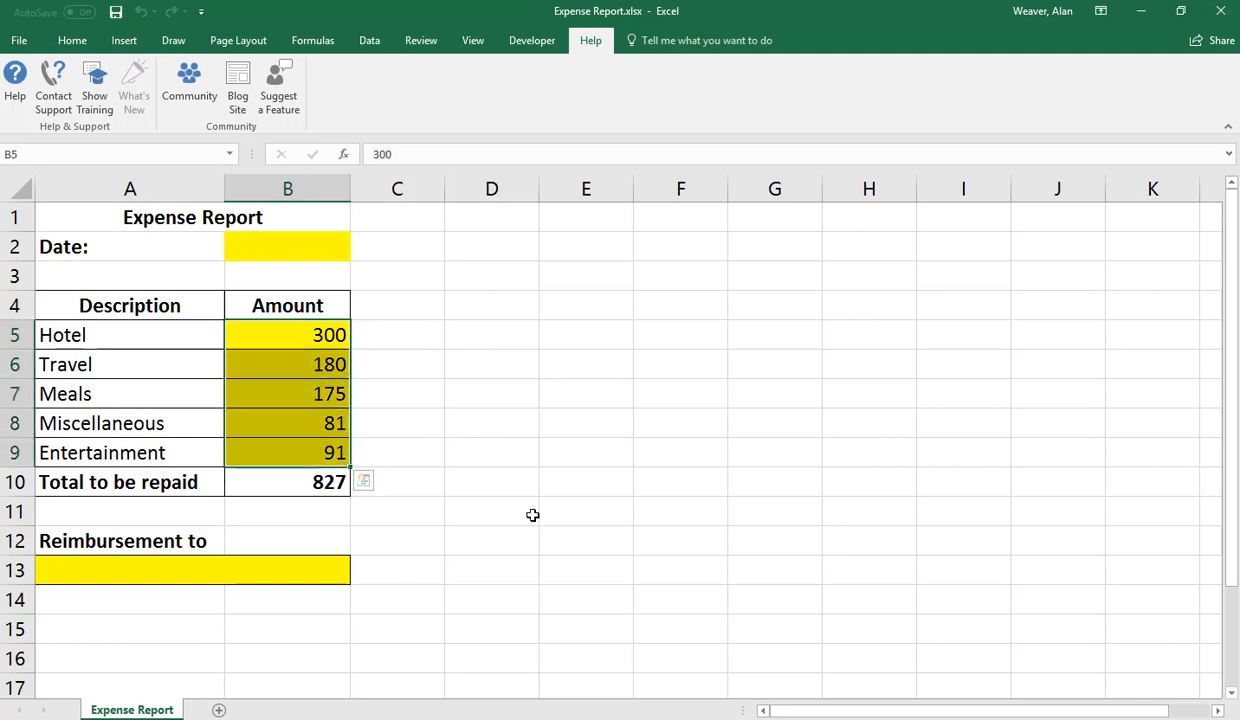
pyautogui.press('Delete')
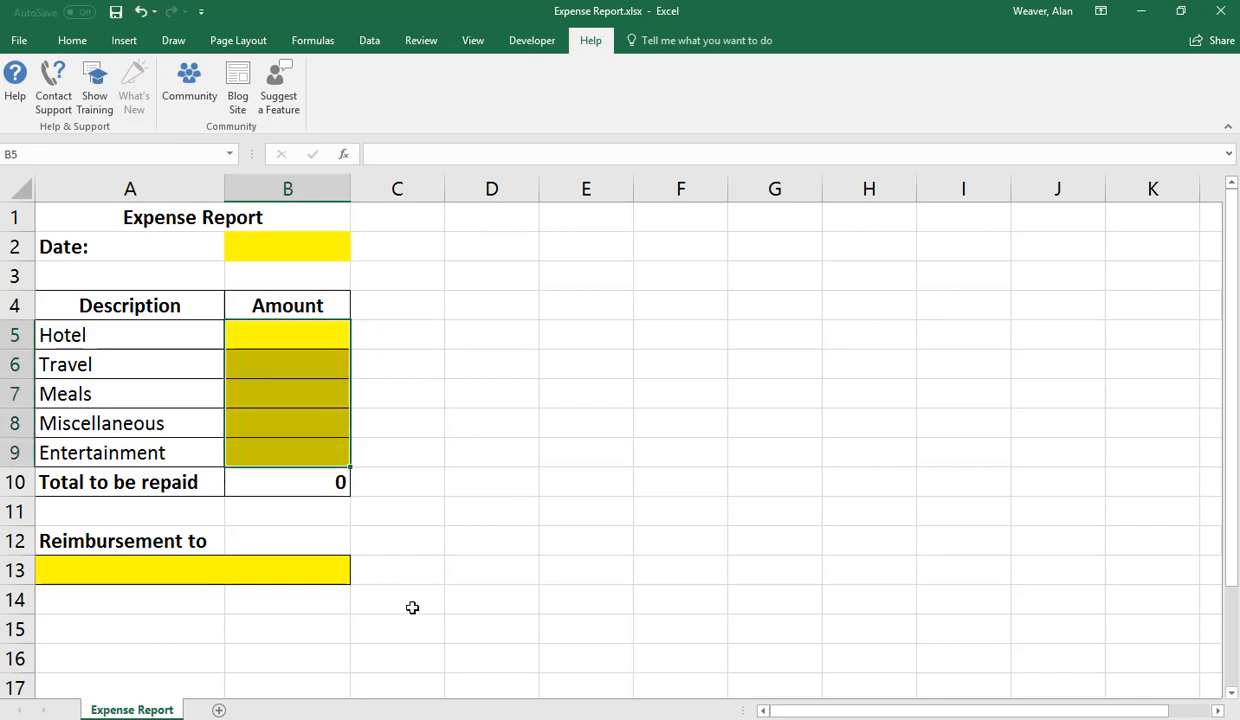
# Step: Test the total formula by entering 11 as the Miscellaneous amount in B8, and clear the entry again
pyautogui.click(303, 419)
pyautogui.write('11')
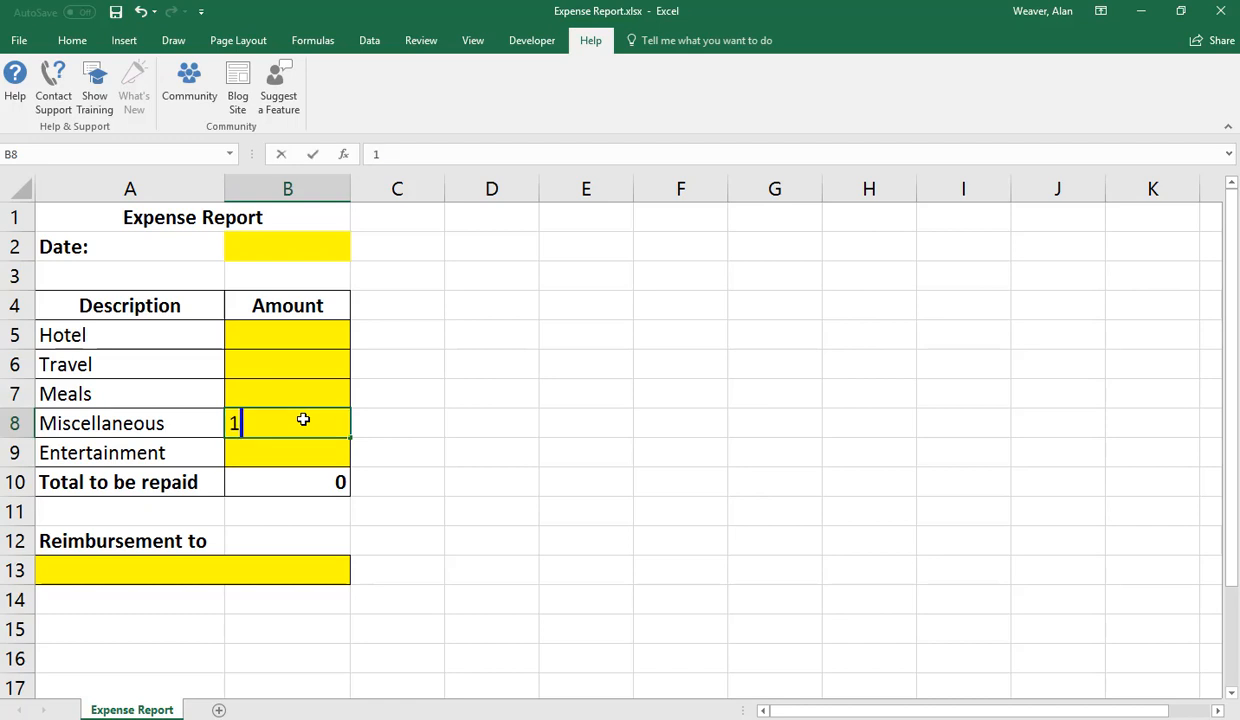
pyautogui.press('Return')
pyautogui.click(344, 423)
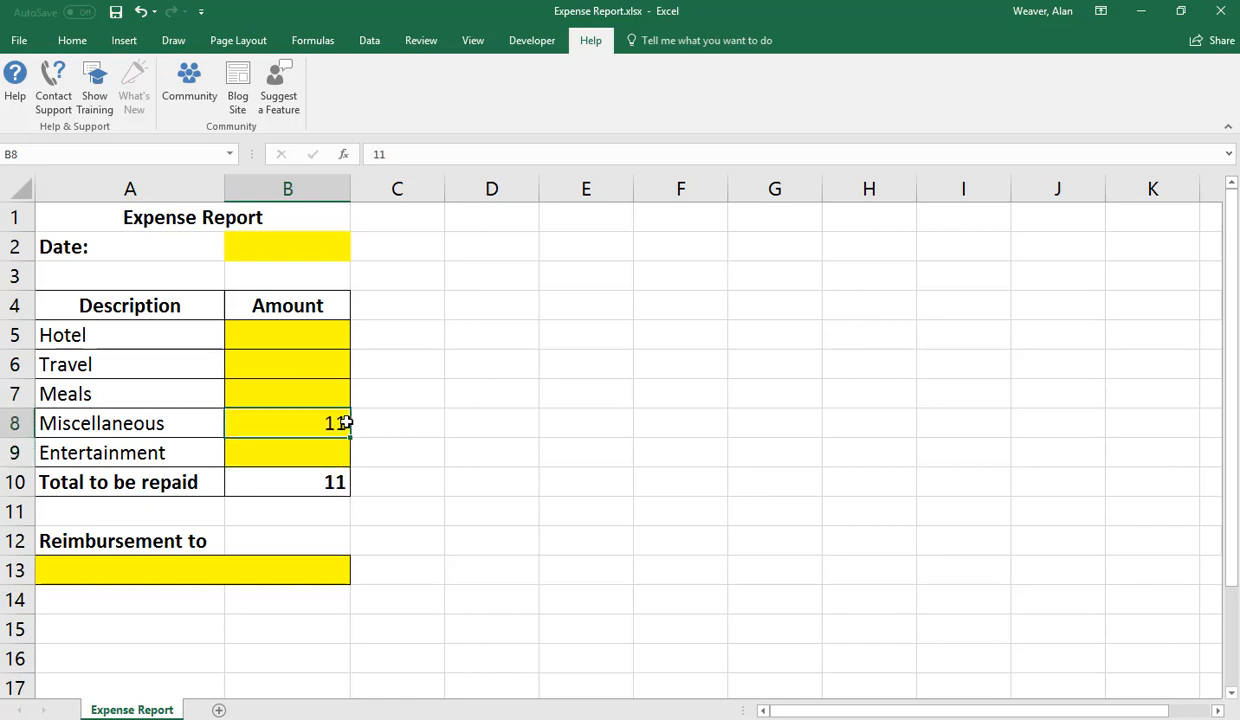
pyautogui.press('Delete')
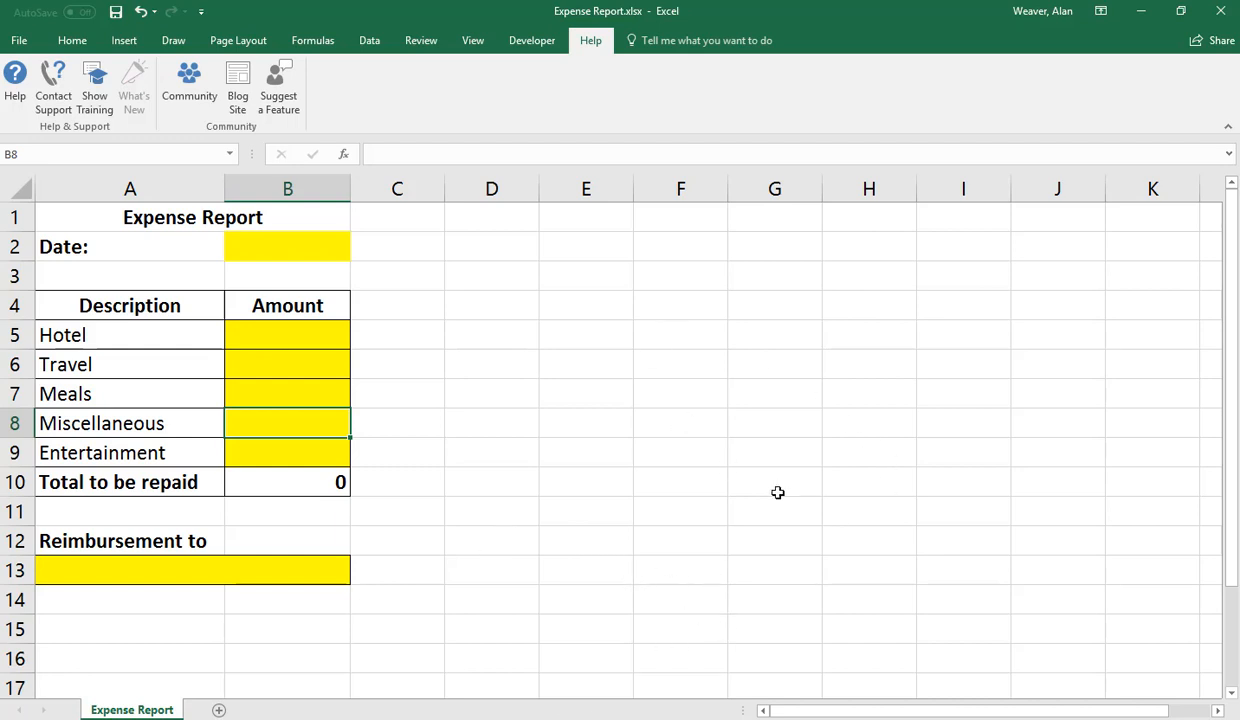
# Step: Look over the Protect Sheet options and close them without applying protection
pyautogui.click(286, 354)
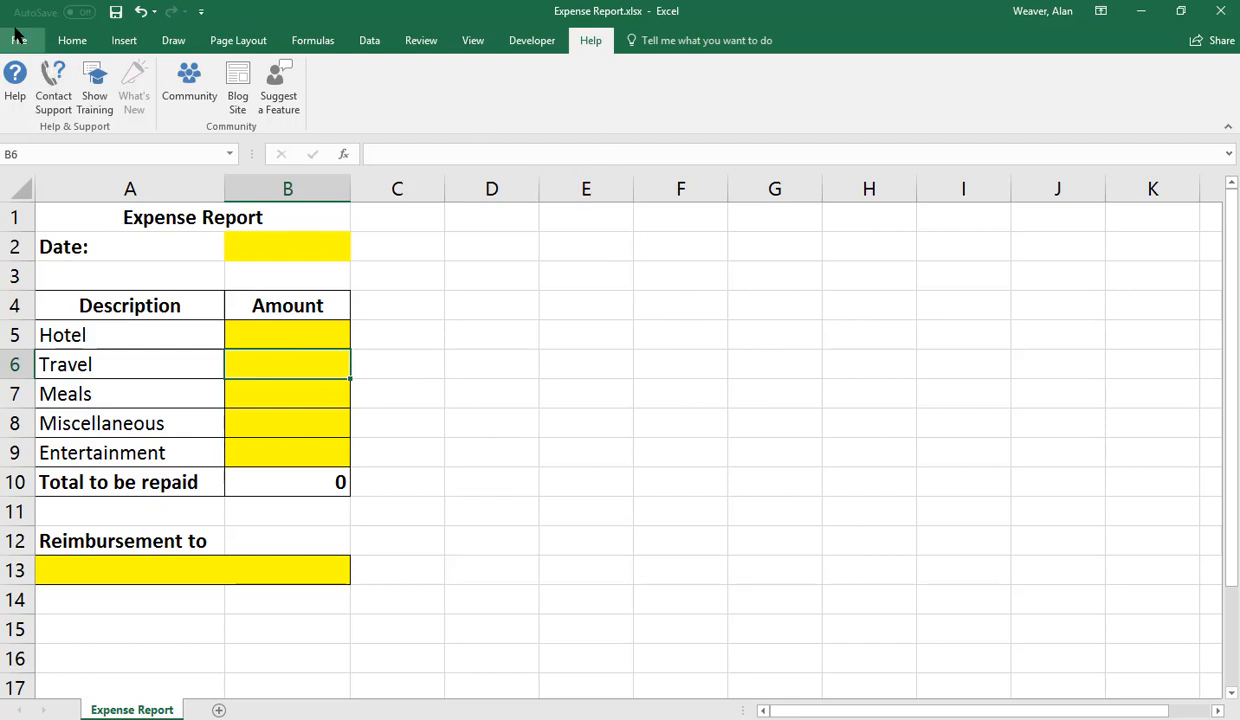
pyautogui.click(426, 44)
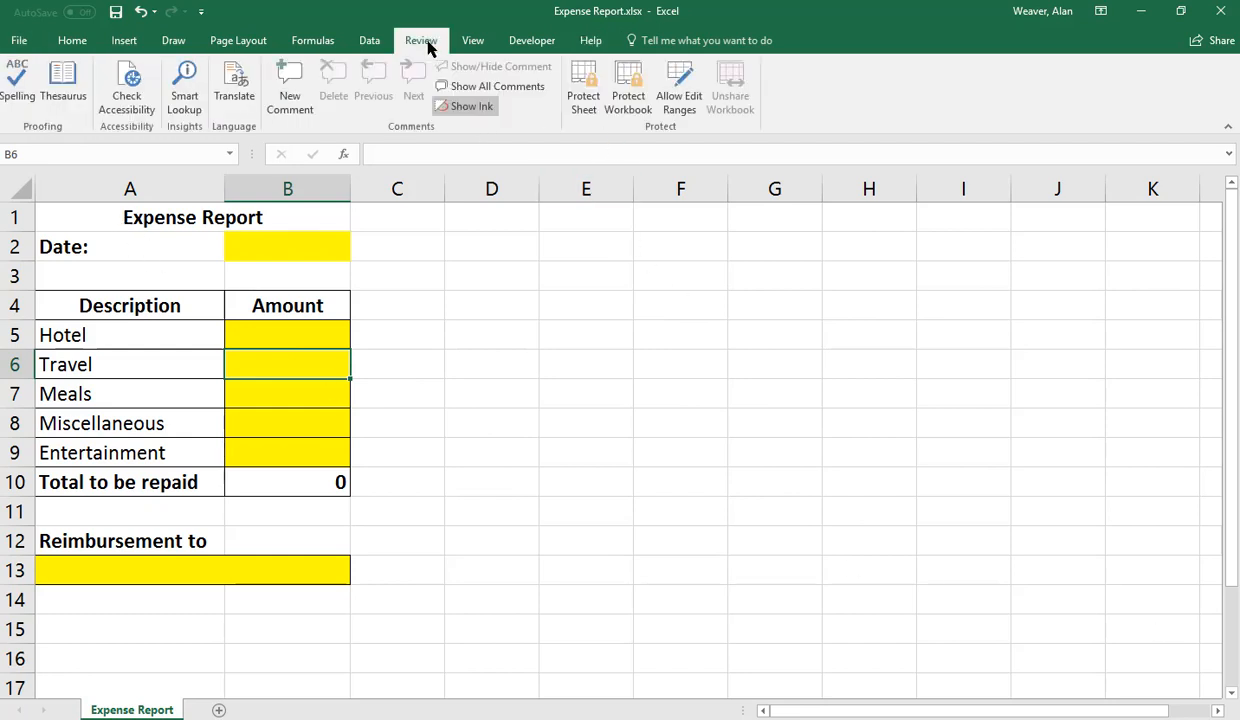
pyautogui.click(587, 113)
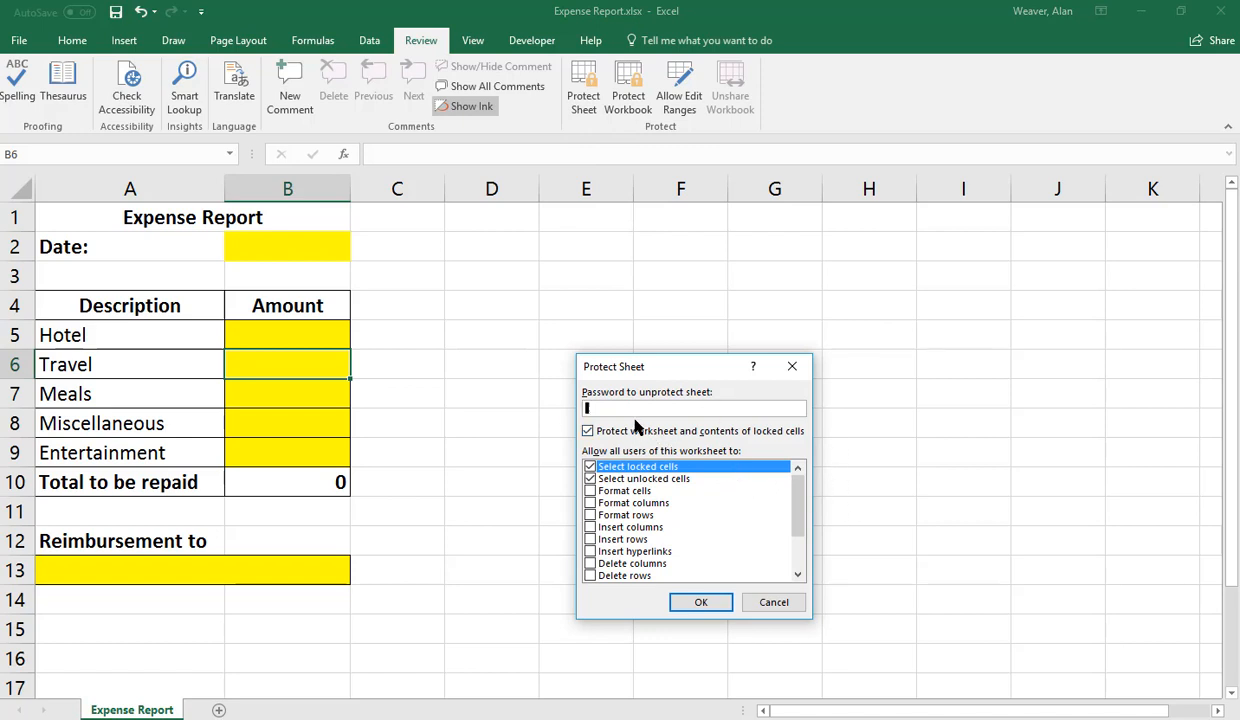
pyautogui.click(783, 607)
pyautogui.click(421, 502)
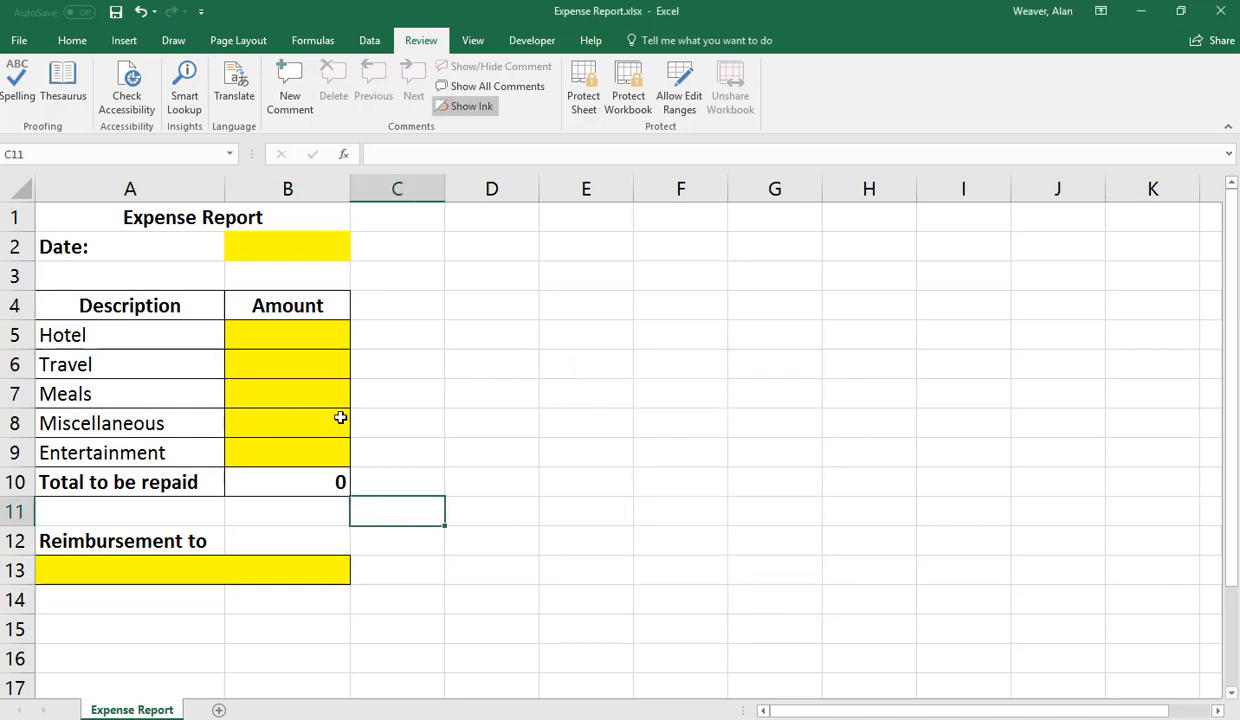
# Step: Unlock the yellow input cells B5:B9, B2 and merged A13 by turning off their Locked protection setting
pyautogui.moveTo(293, 339); pyautogui.dragTo(296, 446)
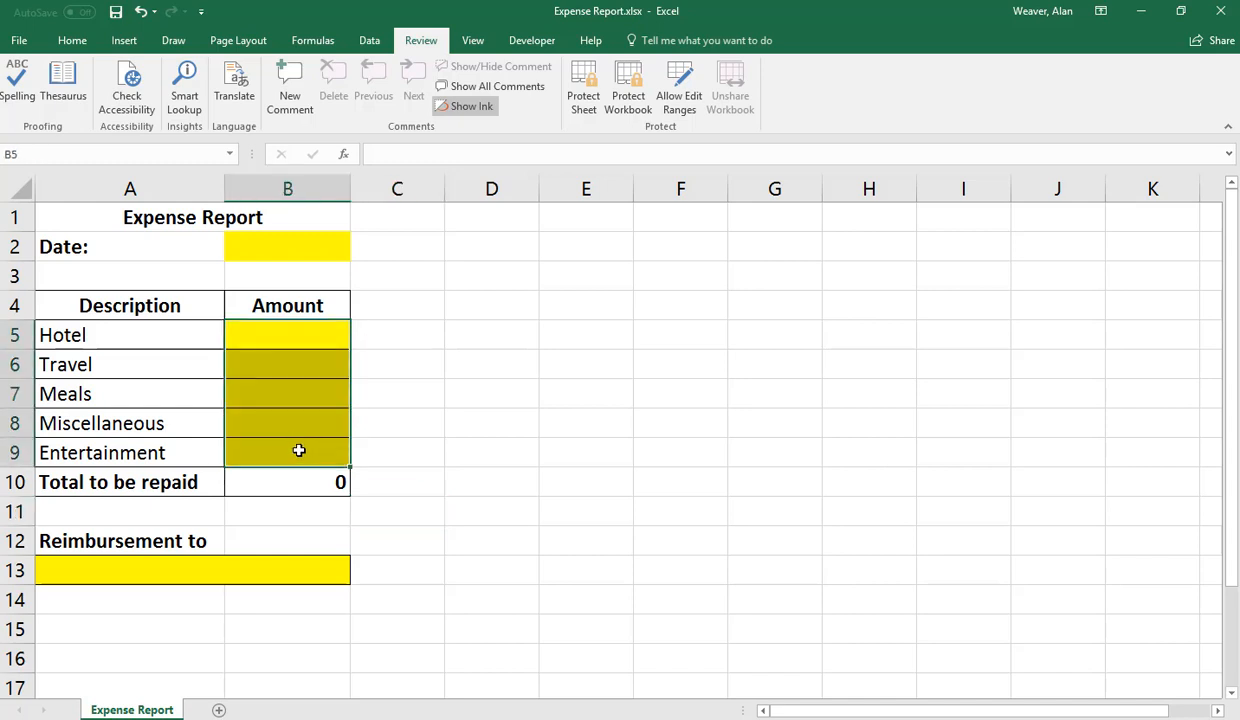
pyautogui.keyDown('ctrl'); pyautogui.click(302, 248); pyautogui.keyUp('ctrl')
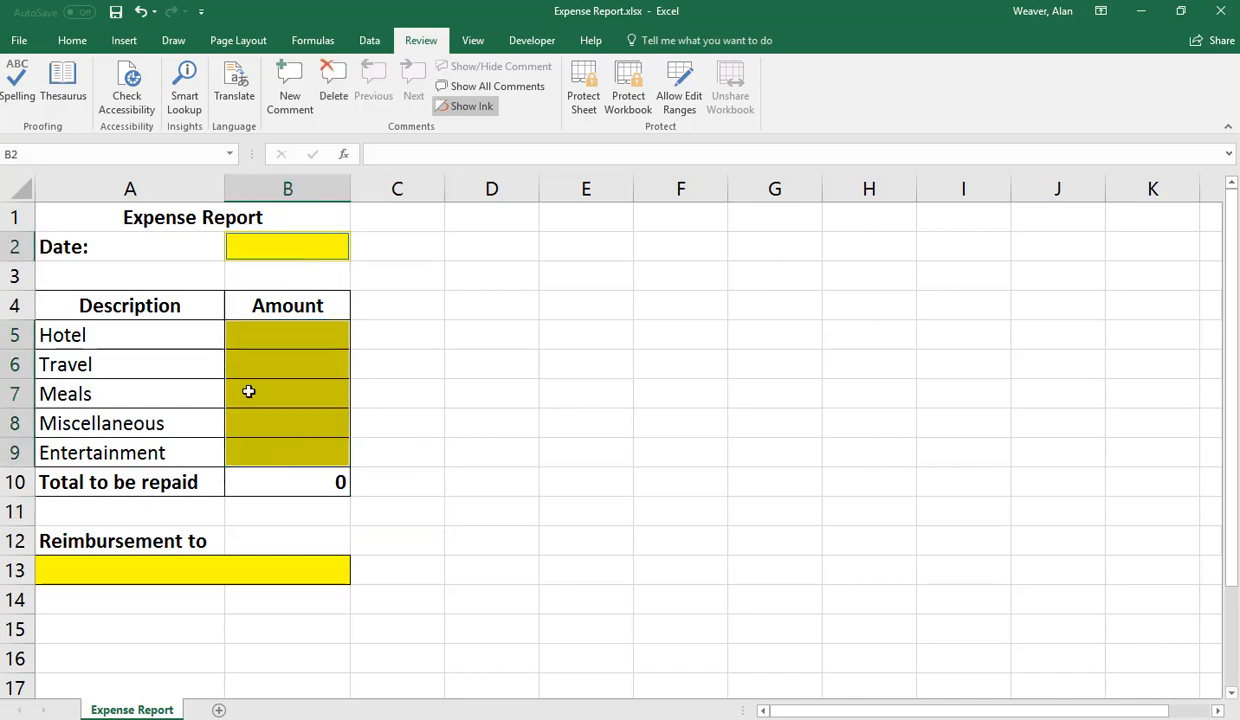
pyautogui.keyDown('ctrl'); pyautogui.click(224, 568); pyautogui.keyUp('ctrl')
pyautogui.rightClick(226, 569)
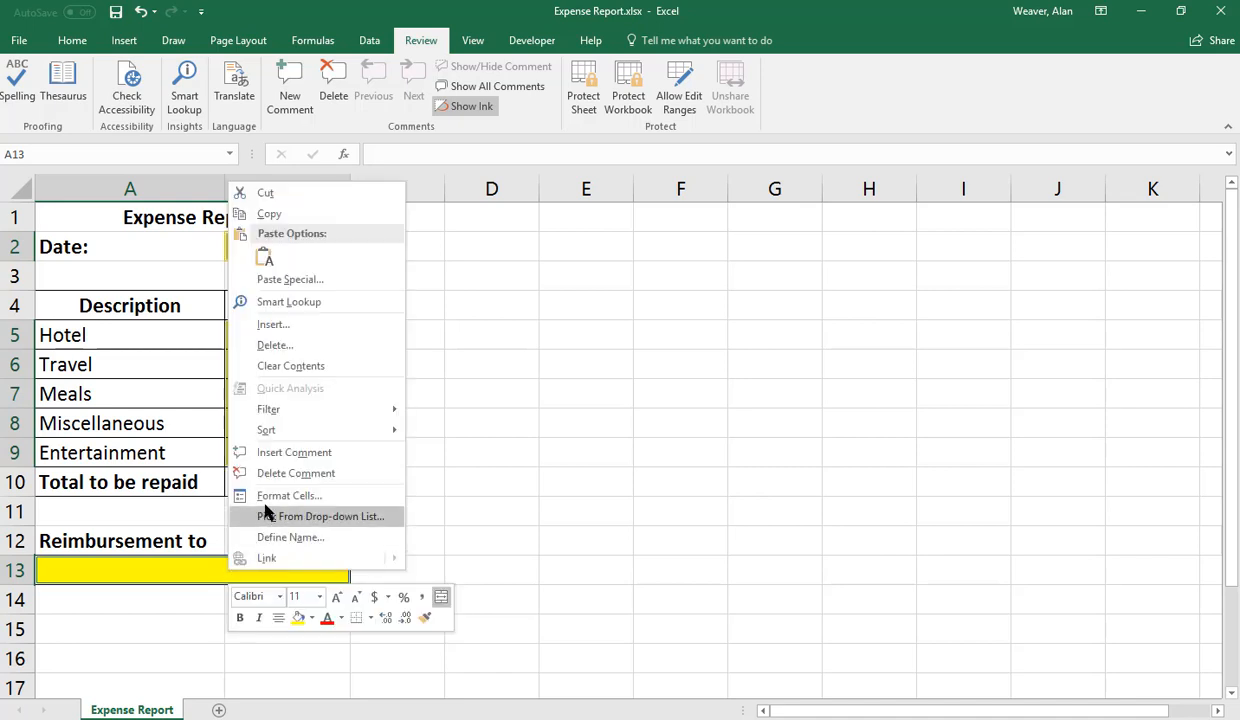
pyautogui.click(312, 496)
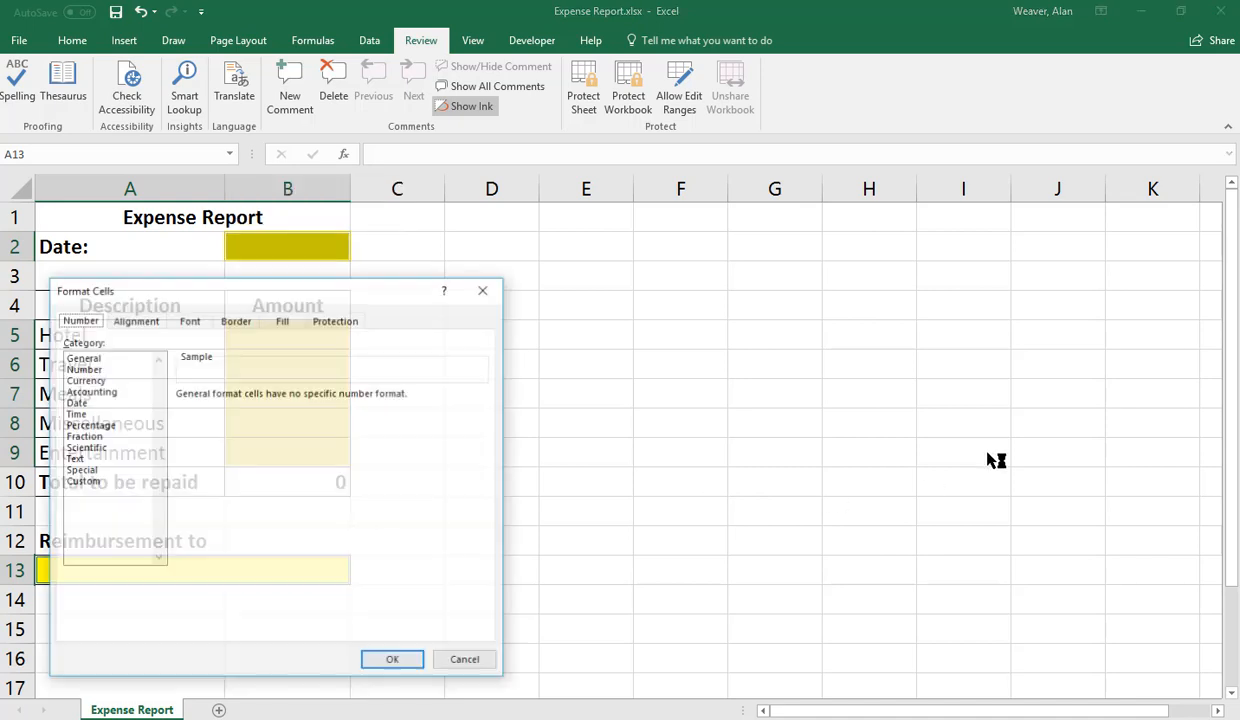
pyautogui.click(335, 321)
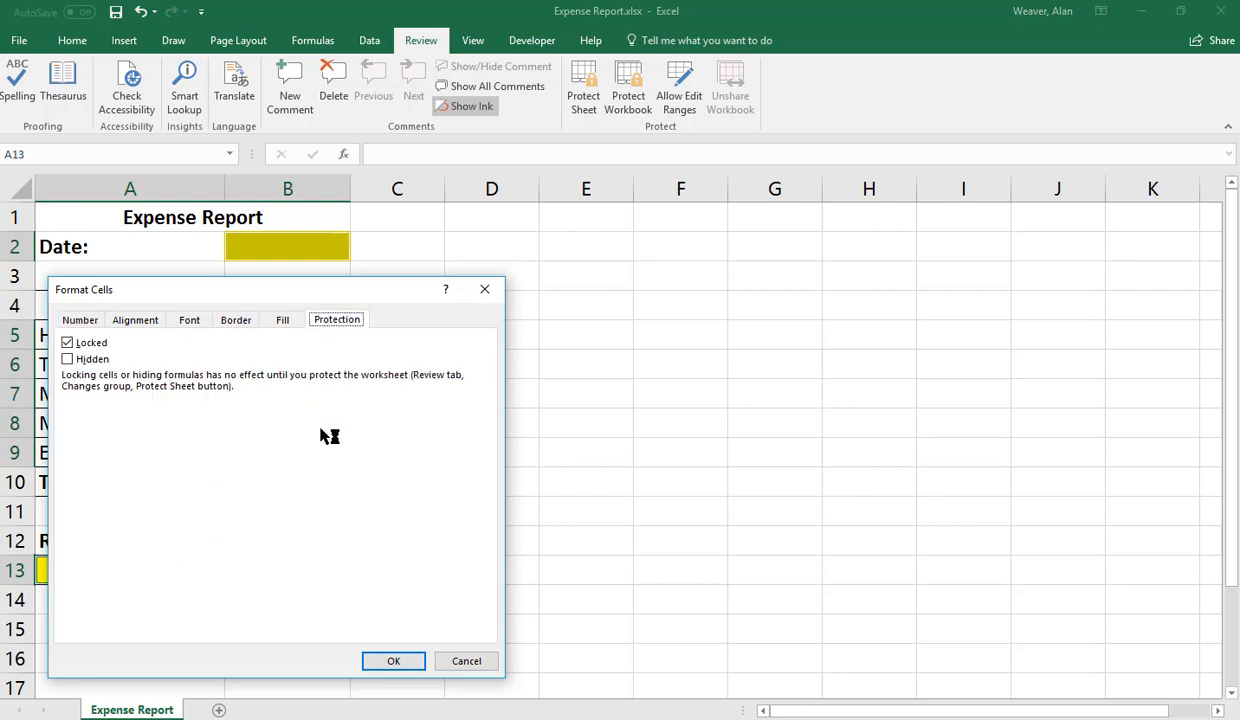
pyautogui.click(67, 344)
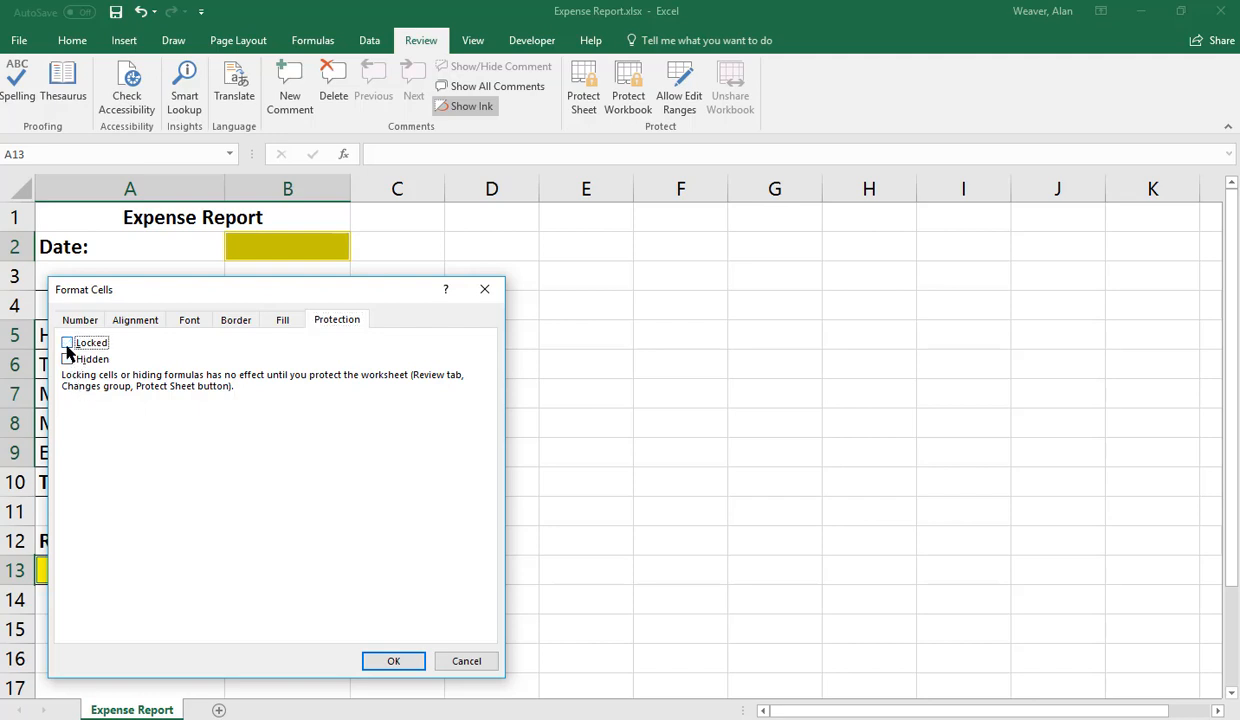
pyautogui.click(394, 661)
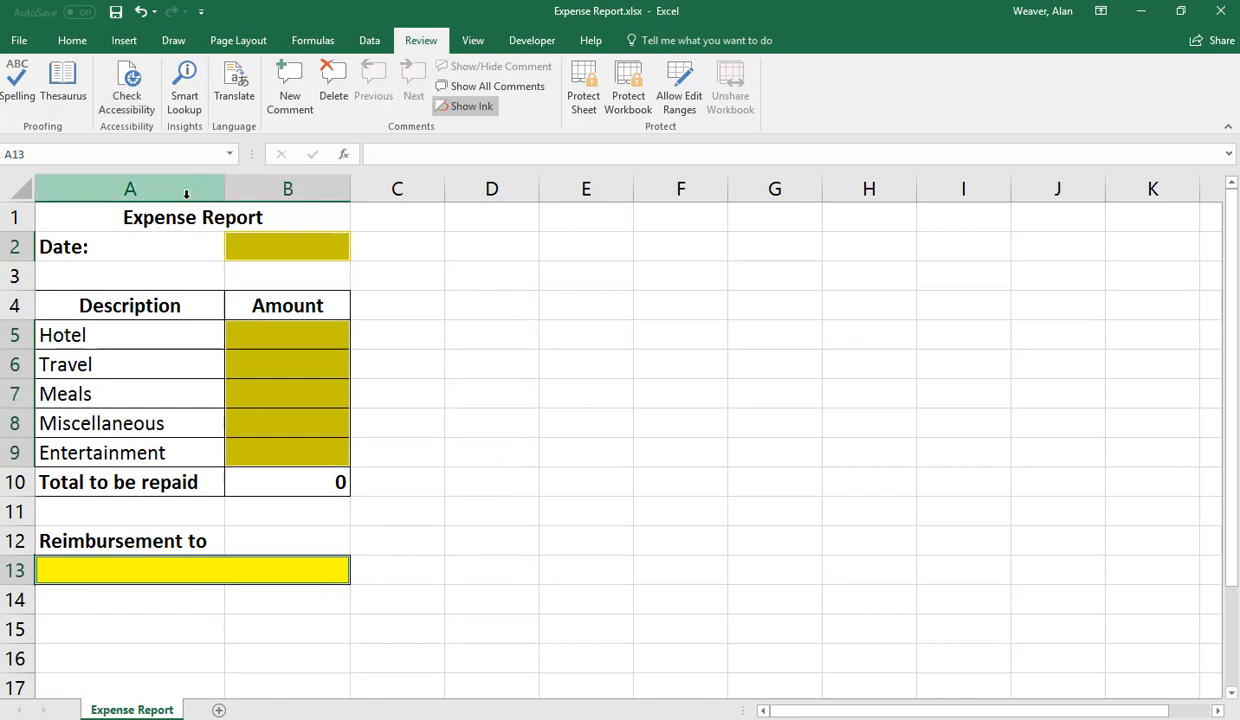
# Step: Remove the yellow fill from the selected input cells by setting them to No Fill
pyautogui.click(67, 42)
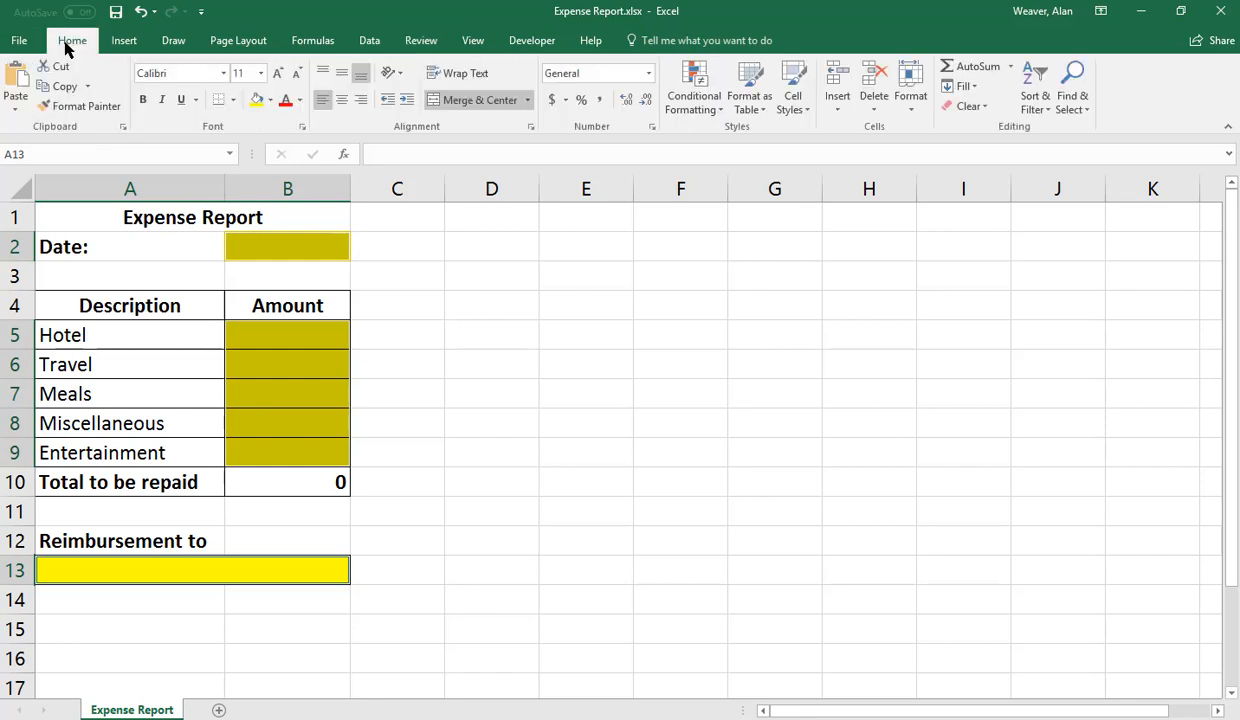
pyautogui.click(270, 100)
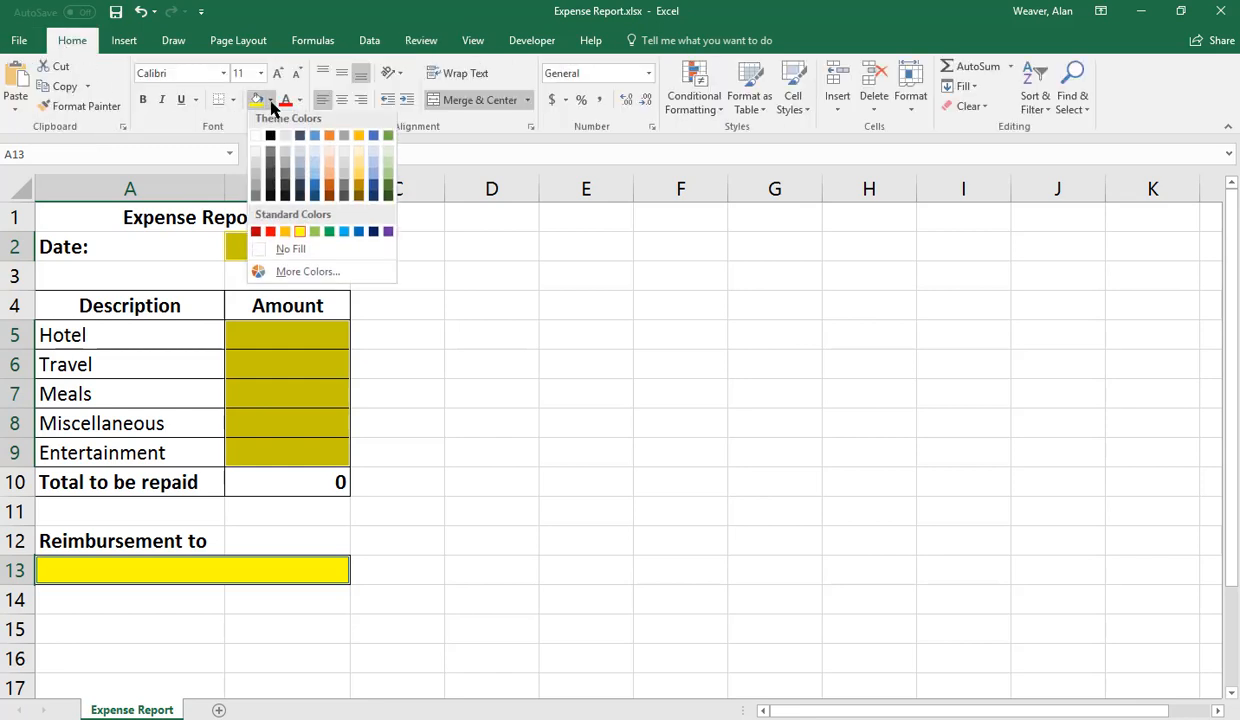
pyautogui.click(292, 252)
pyautogui.click(568, 433)
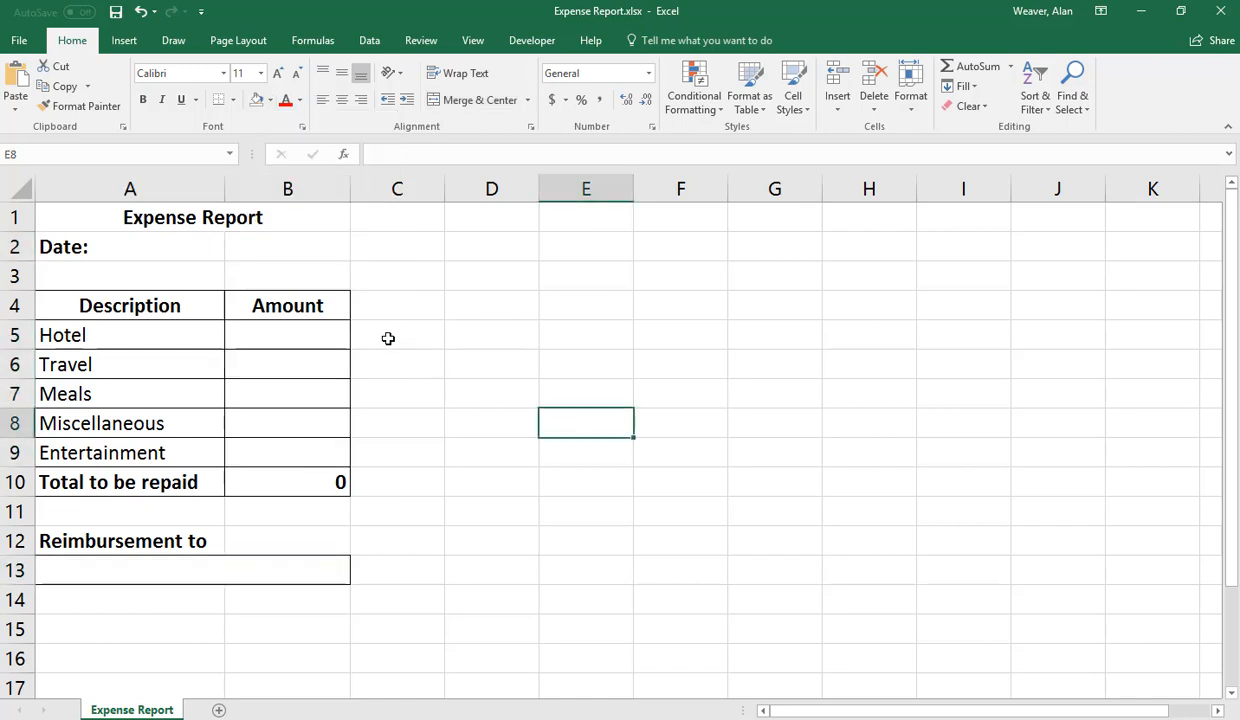
pyautogui.click(292, 243)
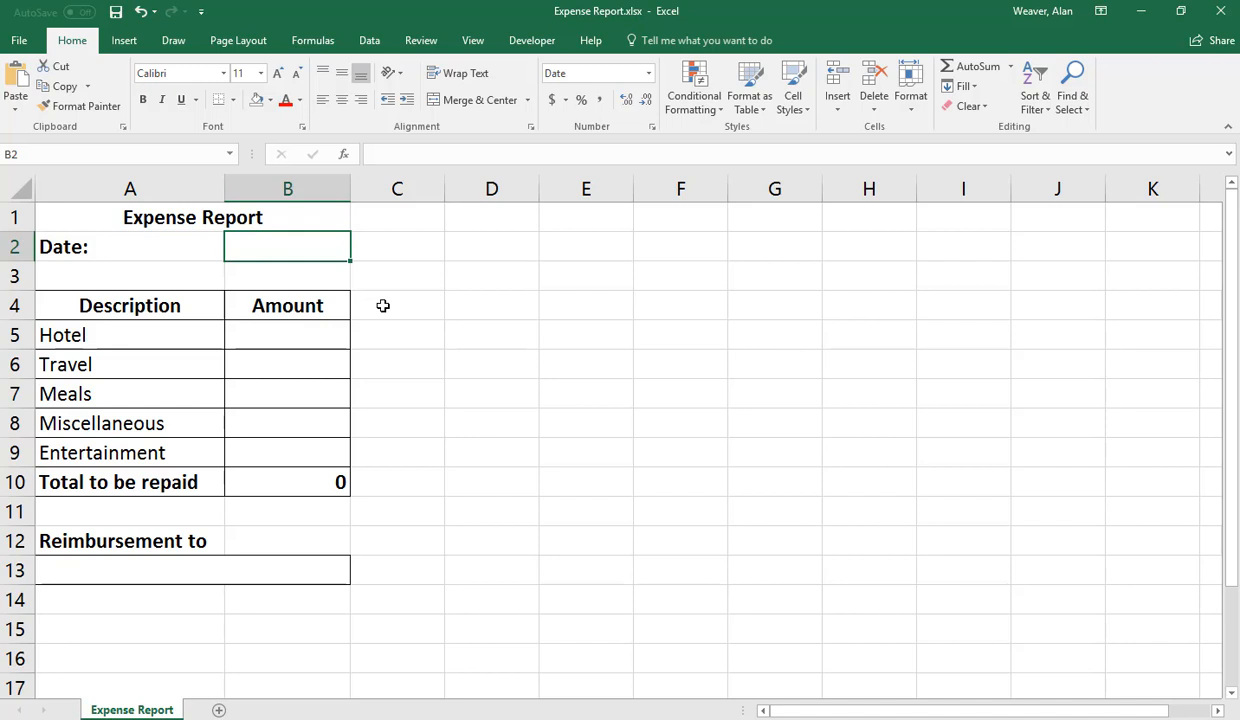
pyautogui.click(111, 362)
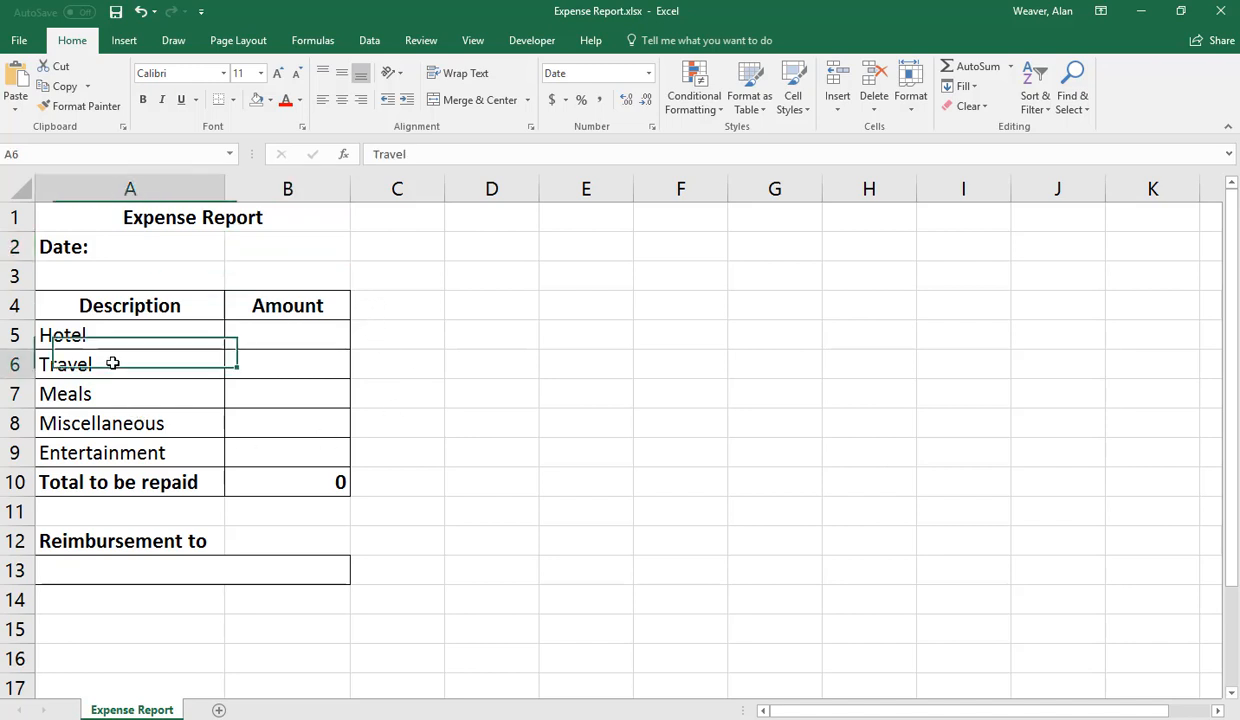
pyautogui.click(151, 420)
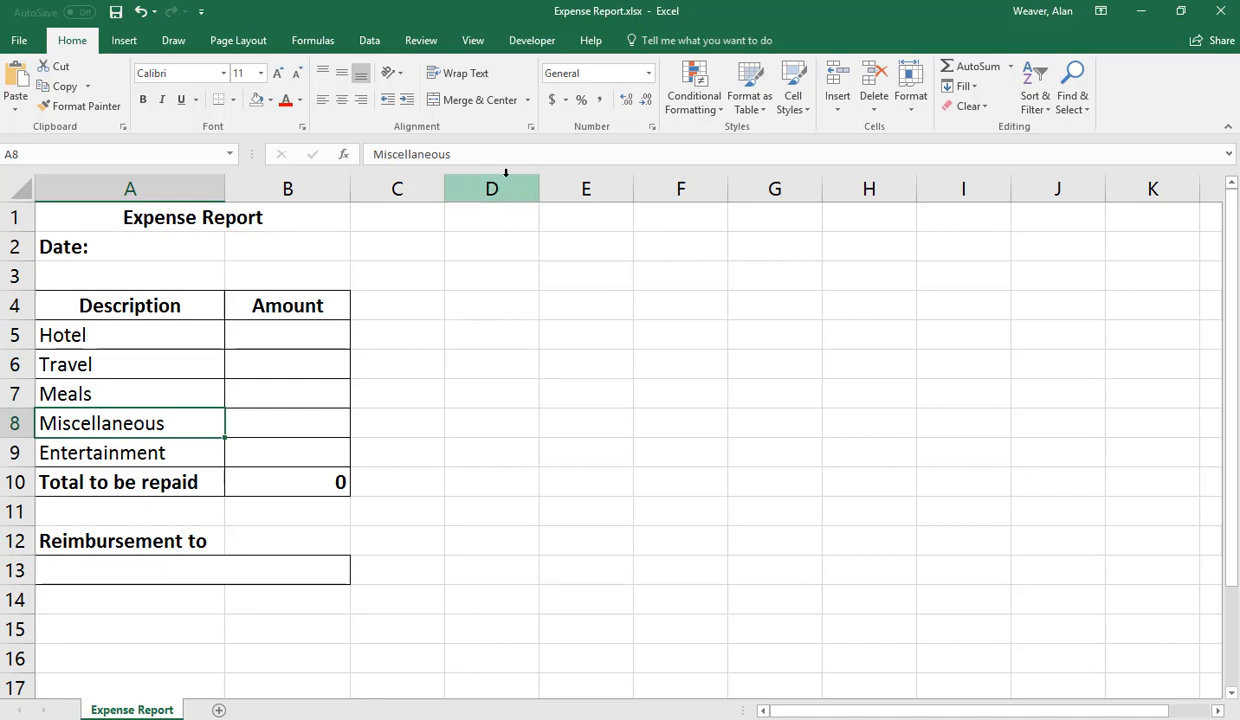
# Step: Protect the sheet without a password, allowing users only to select locked and unlocked cells
pyautogui.click(428, 46)
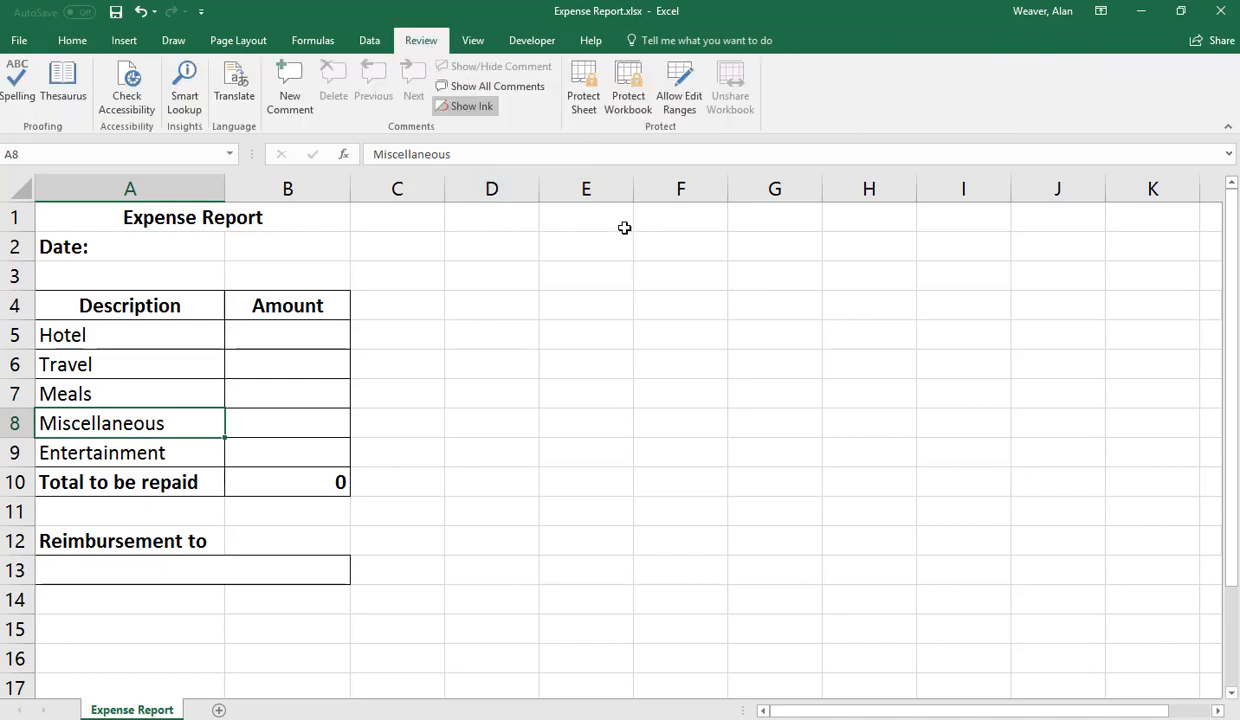
pyautogui.click(583, 88)
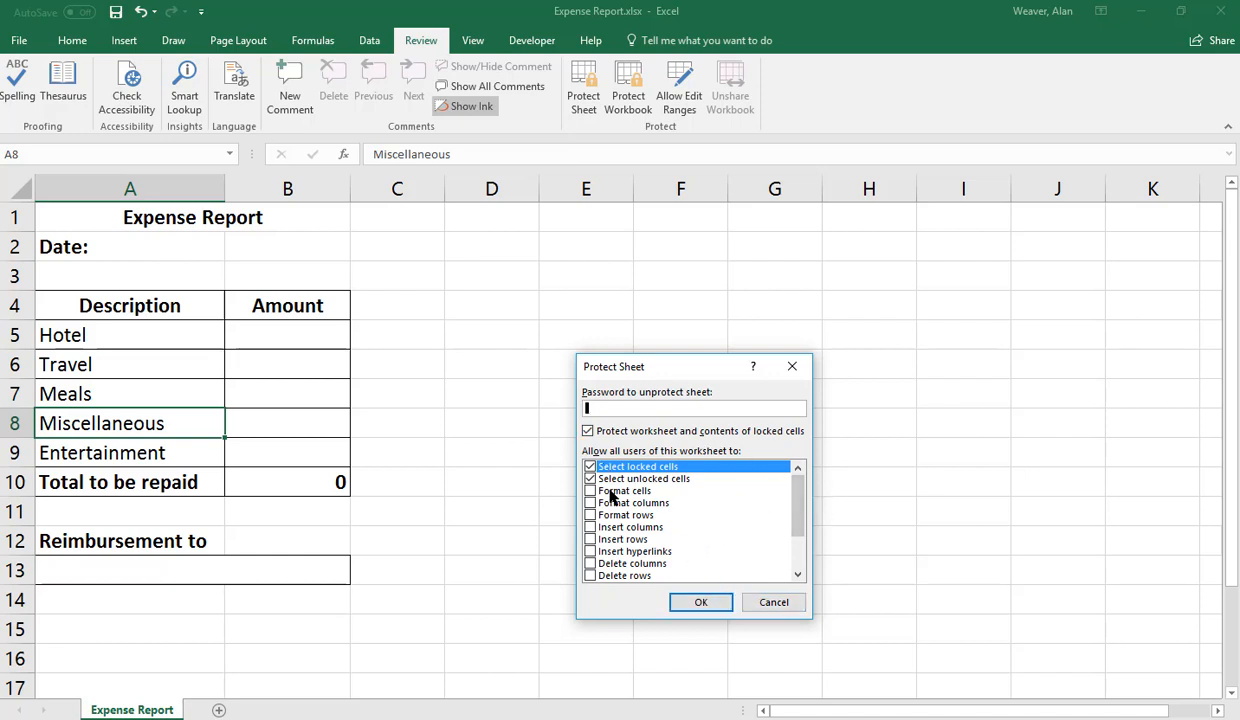
pyautogui.moveTo(797, 518); pyautogui.dragTo(801, 555)
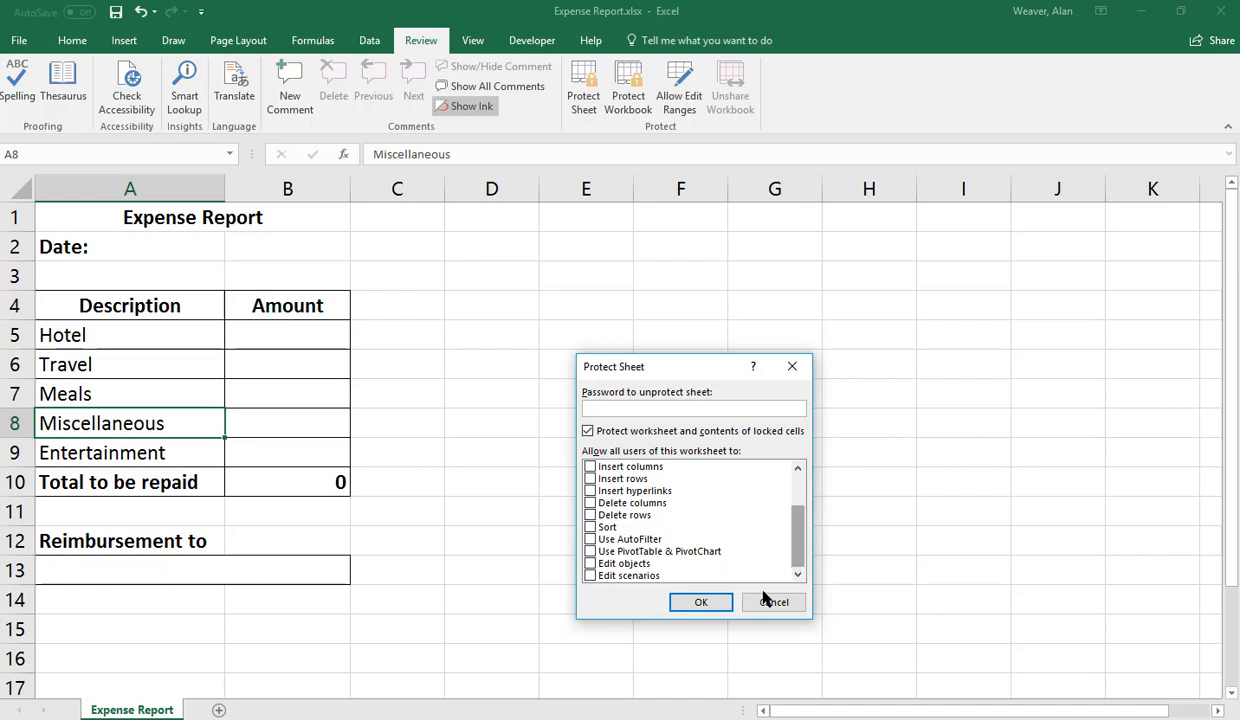
pyautogui.click(701, 602)
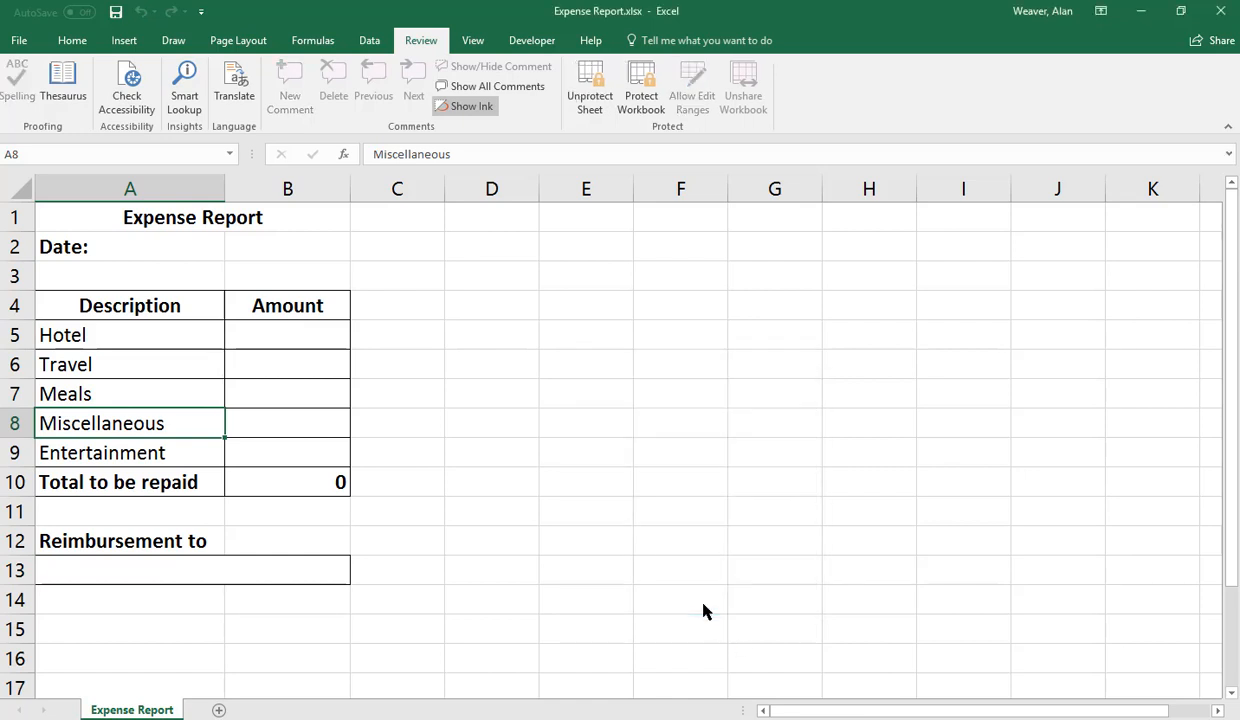
# Step: Try to edit the locked Meals label in A7 and dismiss the protection warning
pyautogui.click(91, 384)
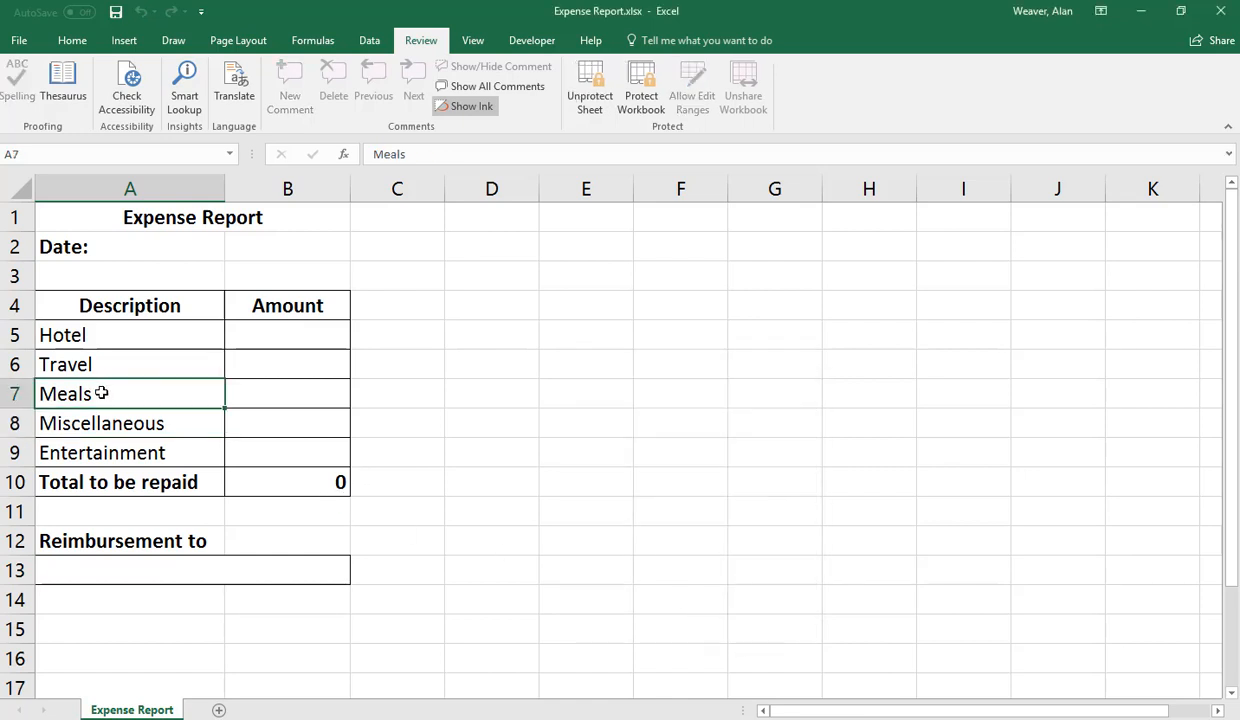
pyautogui.doubleClick(101, 393)
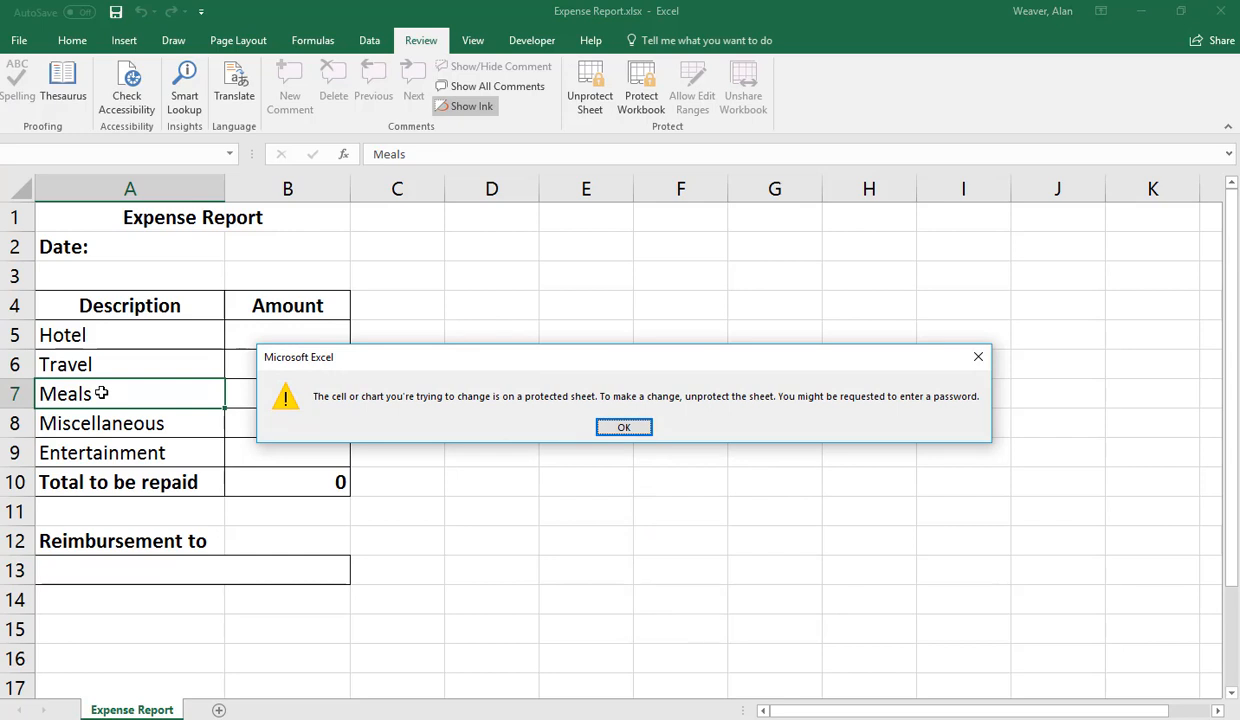
pyautogui.press('Return')
# Step: Test the unlocked cells by entering 22 for Hotel, 44 for Travel and 66 for Meals
pyautogui.click(274, 332)
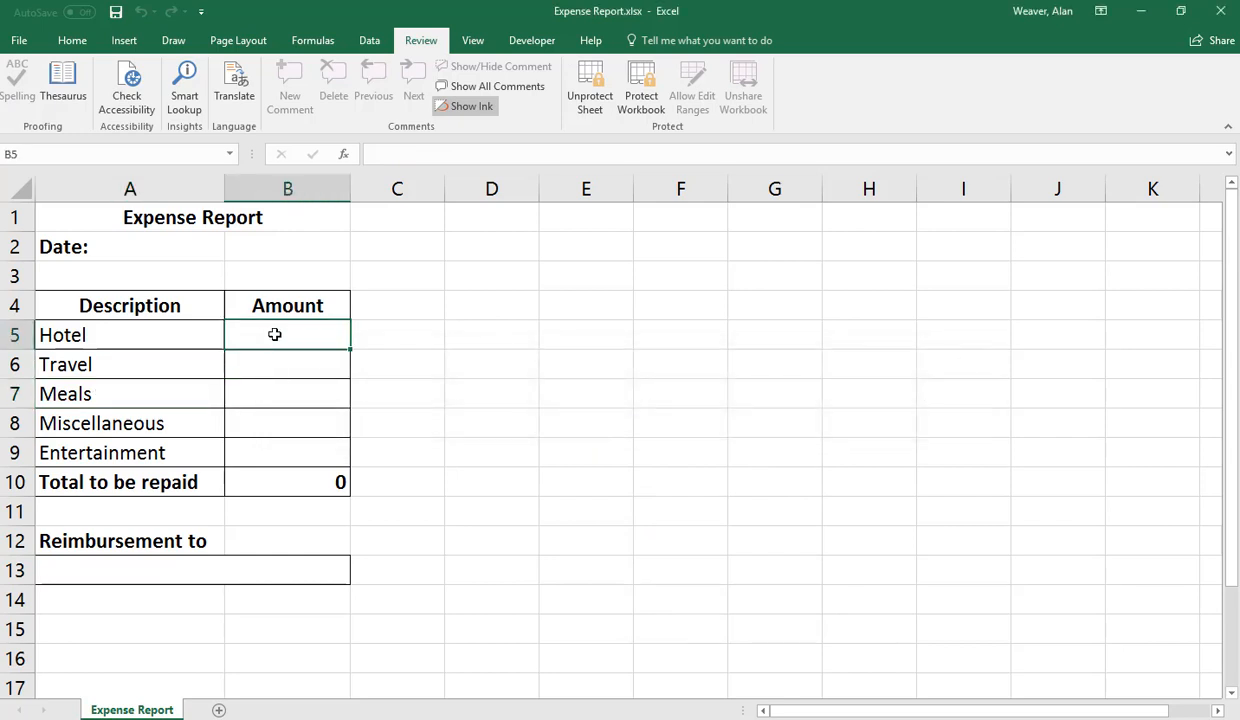
pyautogui.doubleClick(274, 340)
pyautogui.write('22')
pyautogui.press('Return')
pyautogui.write('44')
pyautogui.press('Return')
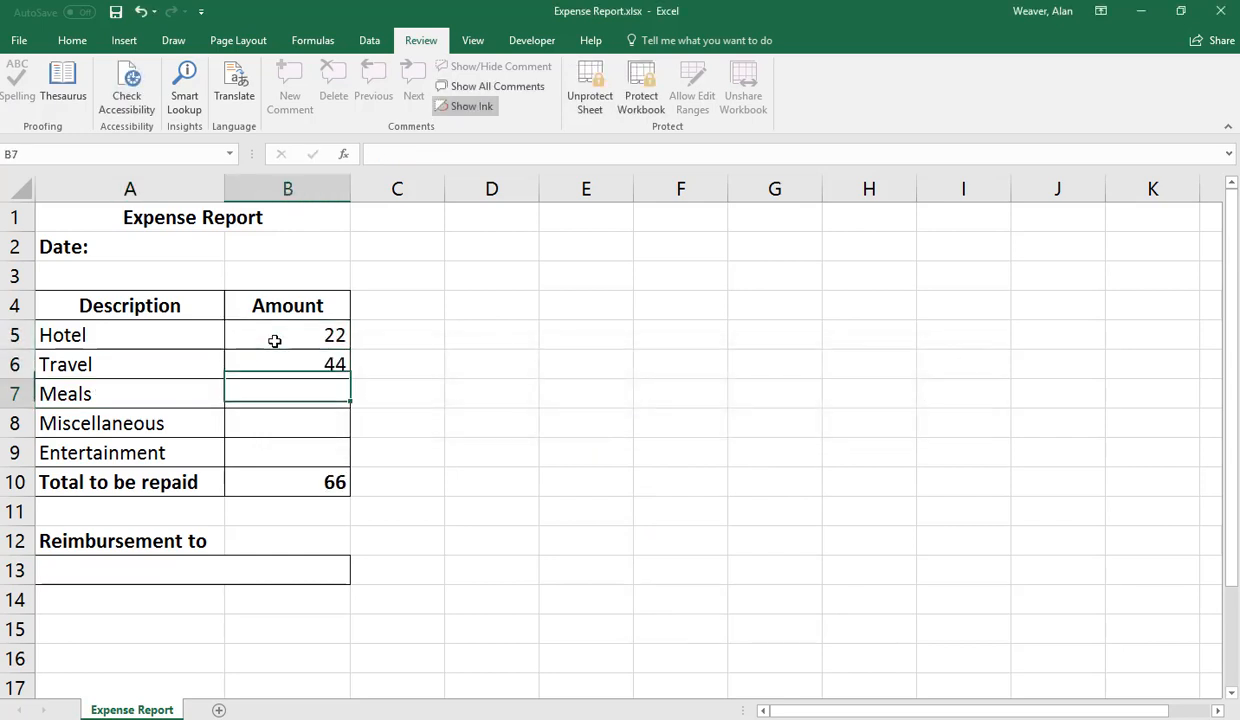
pyautogui.write('66')
pyautogui.press('Return')
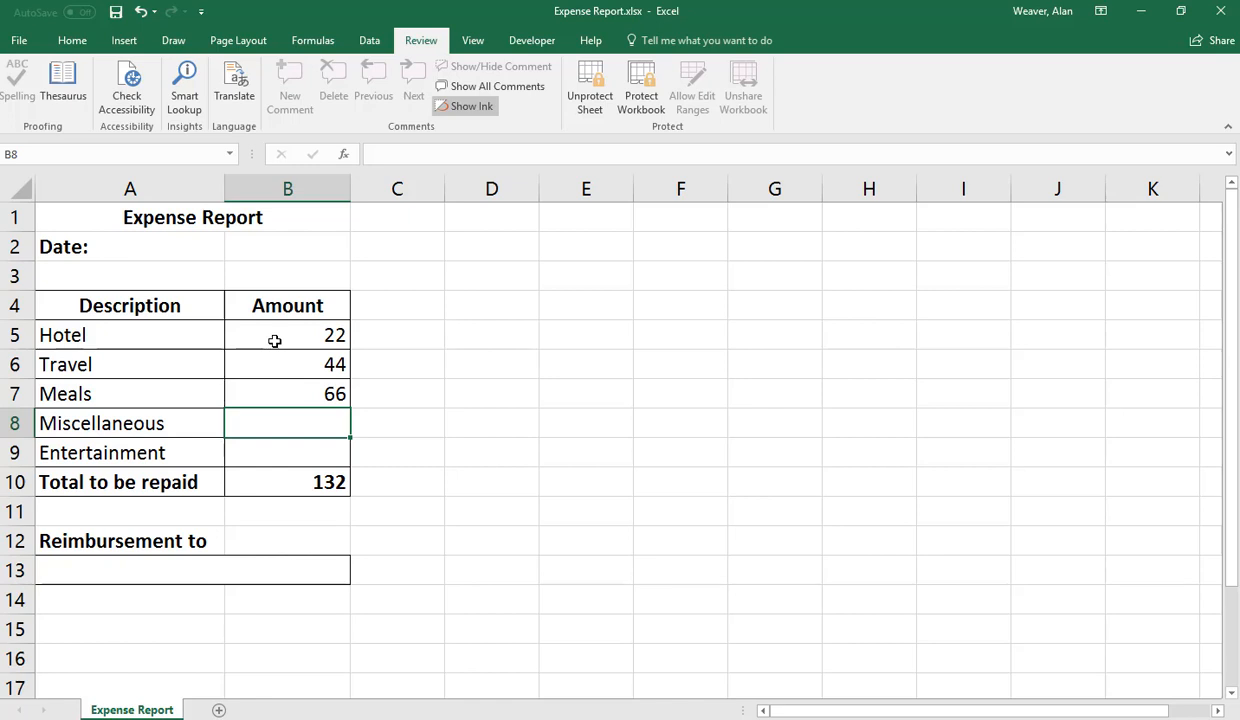
# Step: Clear the test amounts from B5:B7 and select the date cell B2
pyautogui.press('Up')
pyautogui.hotkey('shift', 'Up')
pyautogui.hotkey('shift', 'Up')
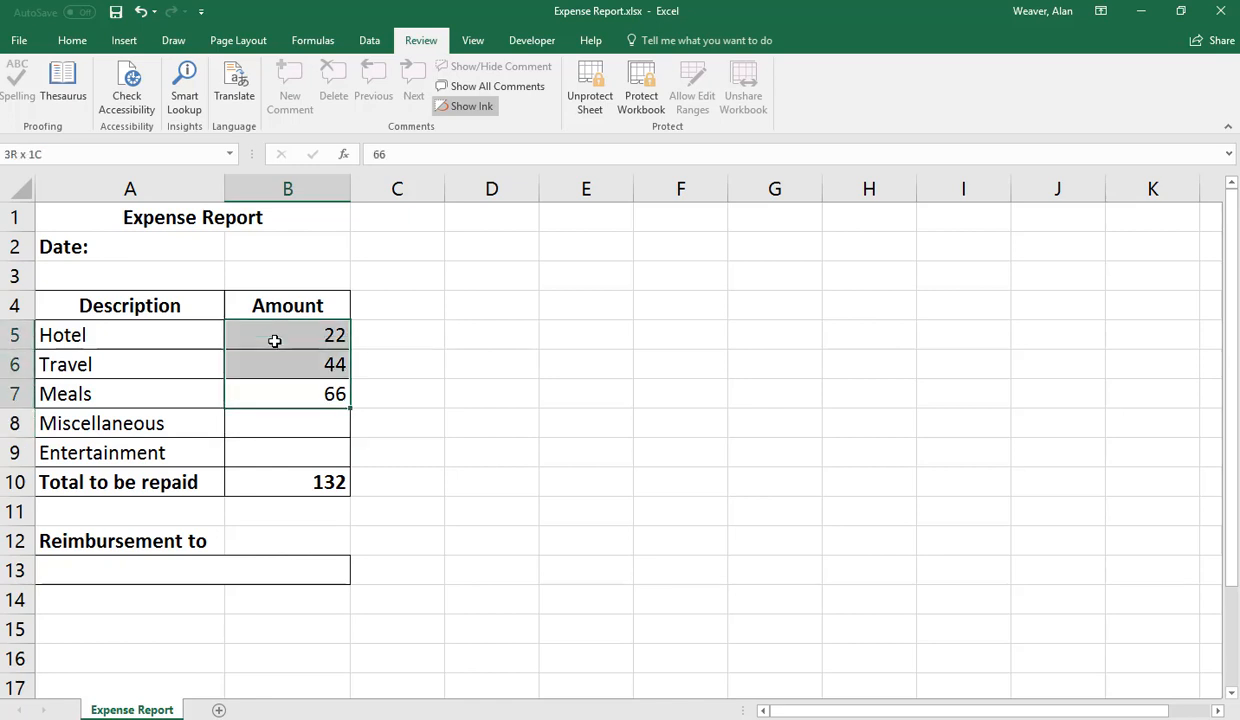
pyautogui.press('Delete')
pyautogui.press('Down')
pyautogui.press('Up')
pyautogui.press('Up')
pyautogui.press('Up')
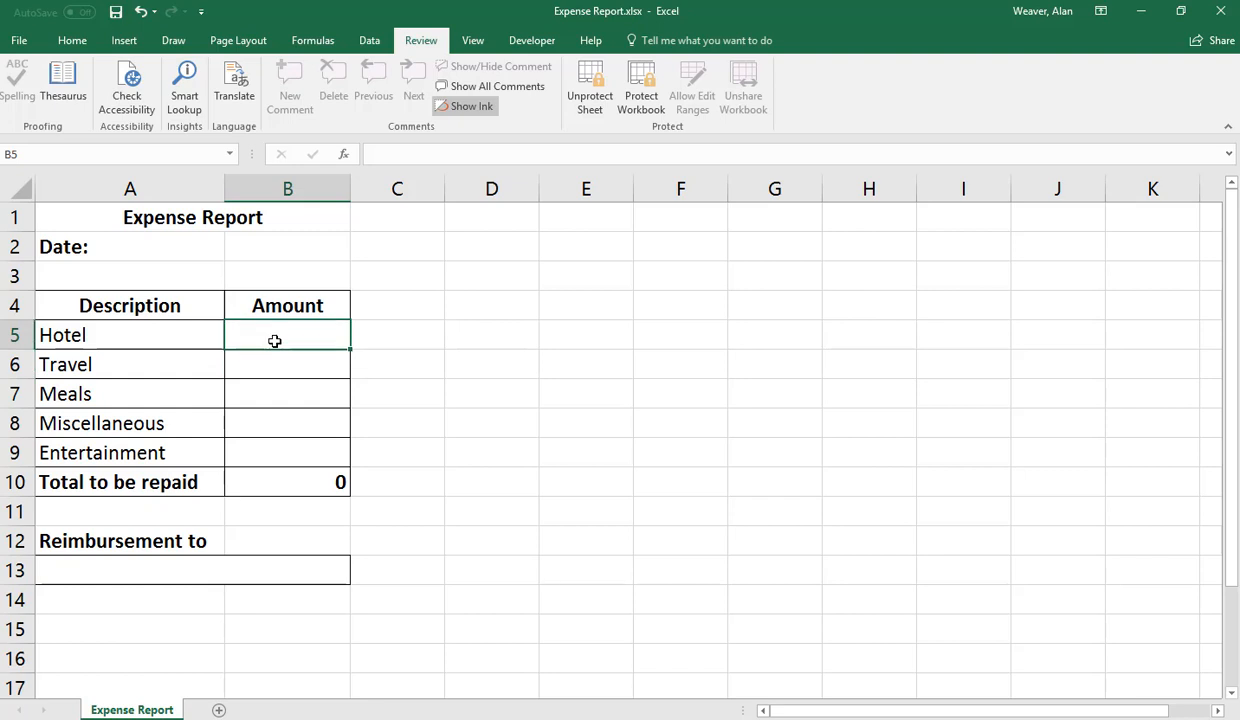
pyautogui.press('Up')
pyautogui.press('Up')
pyautogui.press('Up')
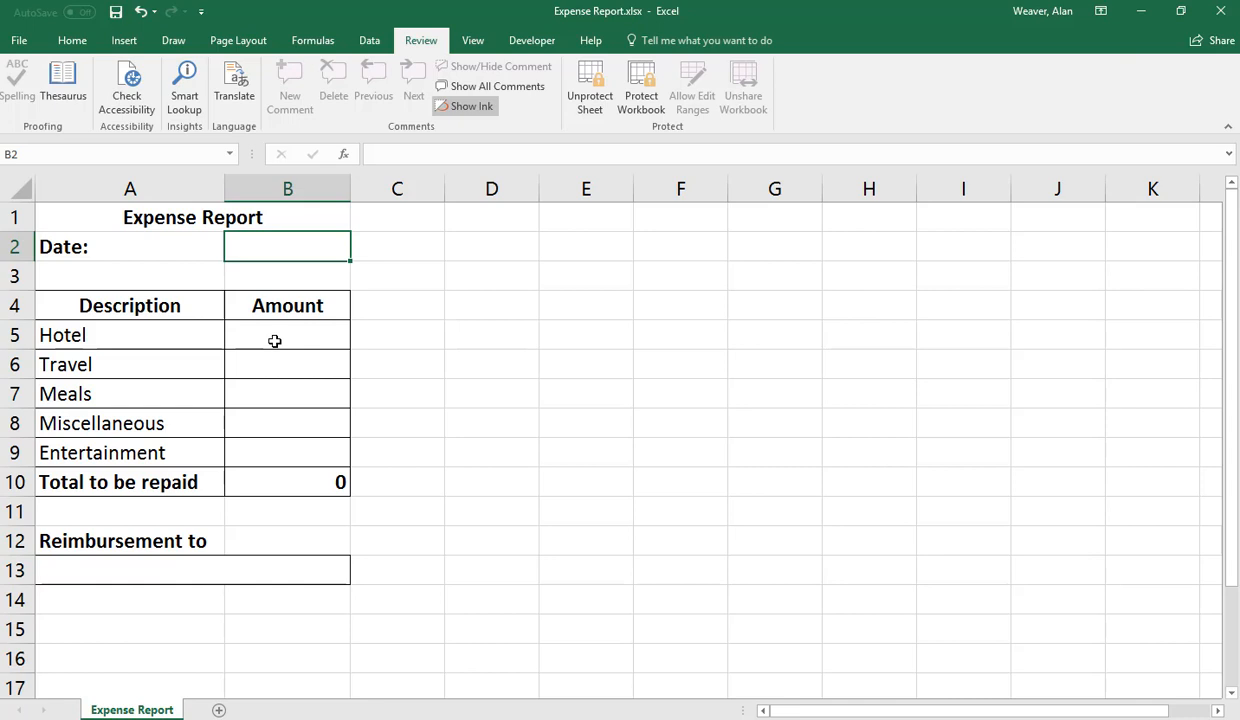
# Step: Save the protected workbook, then save a copy named Expense Report as an Excel Template (*.xltx) in Custom Office Templates
pyautogui.hotkey('ctrl', 's')
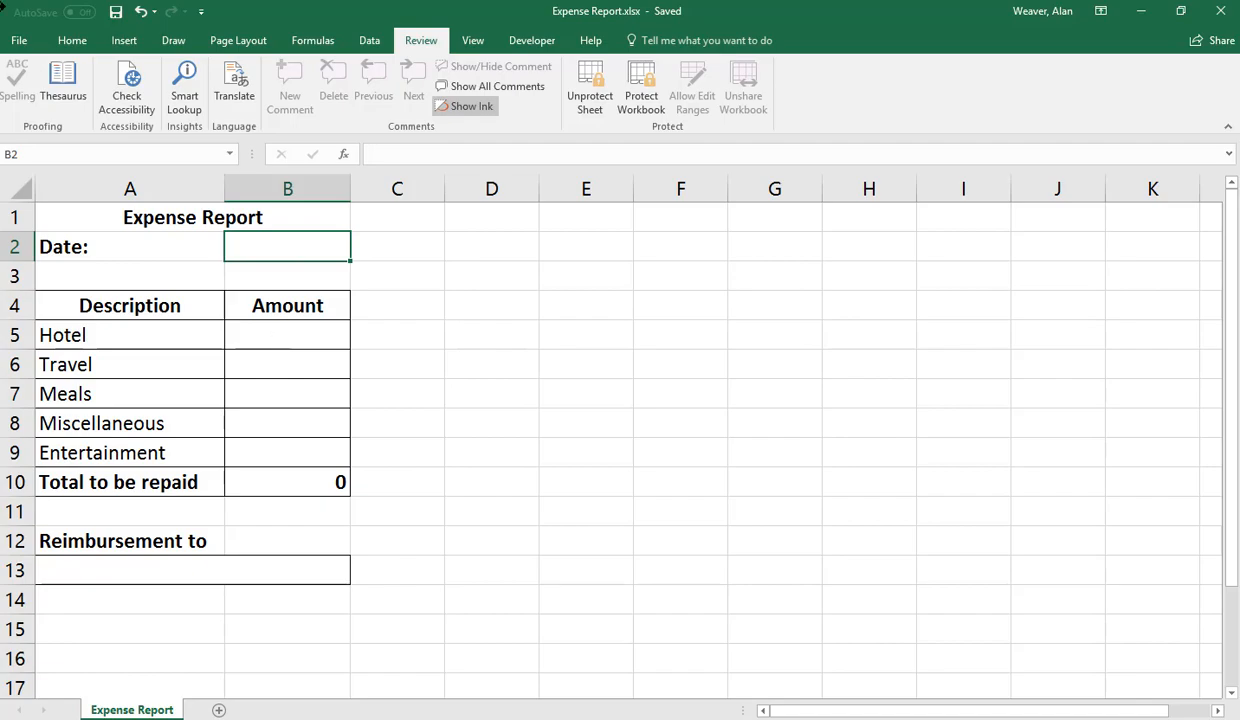
pyautogui.click(20, 38)
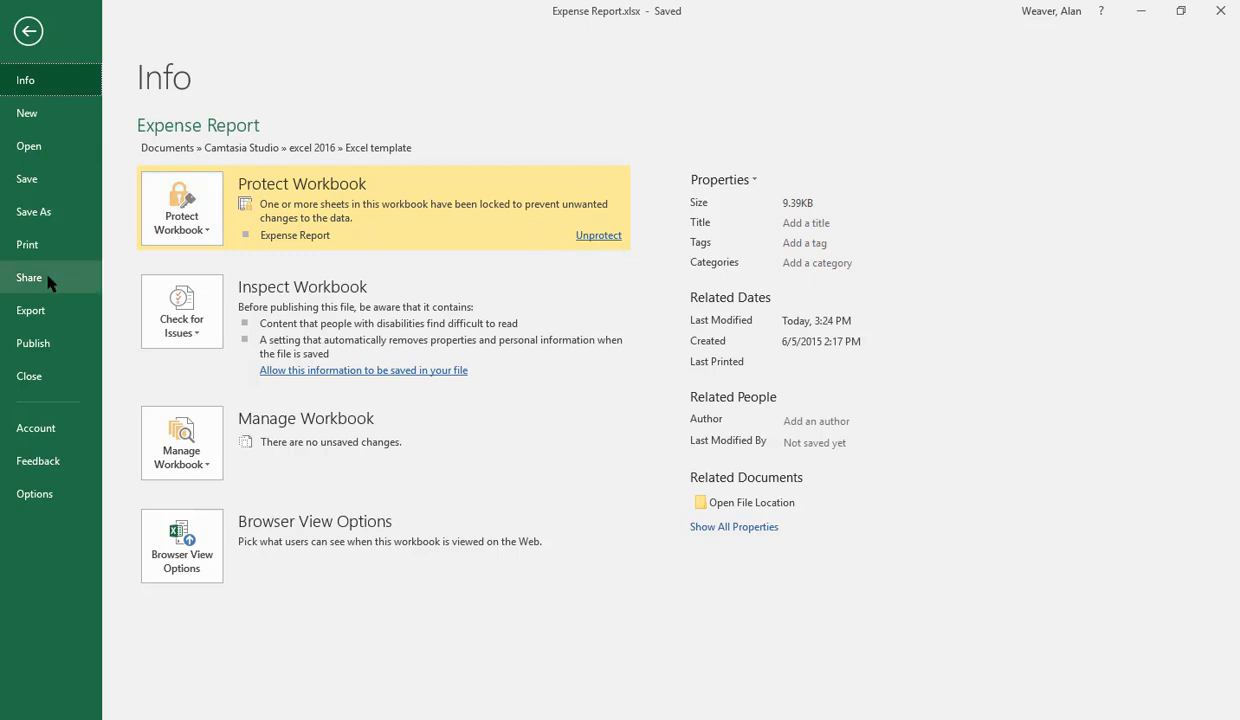
pyautogui.click(44, 213)
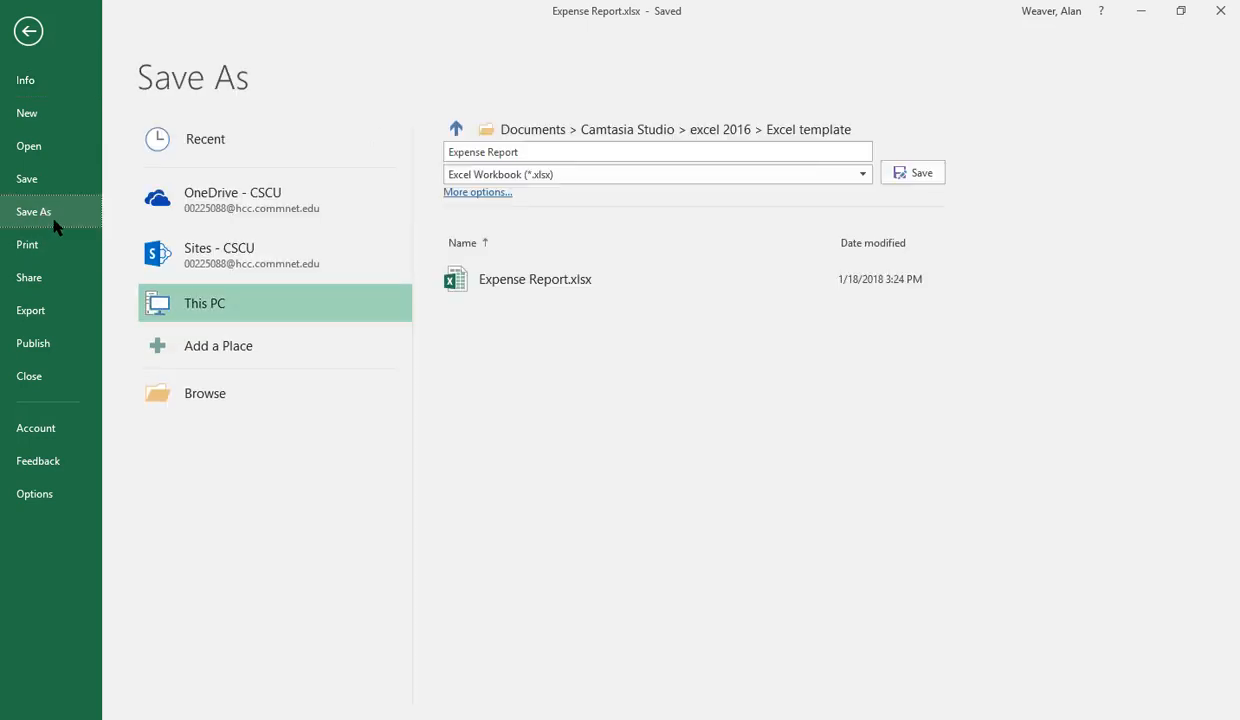
pyautogui.click(862, 176)
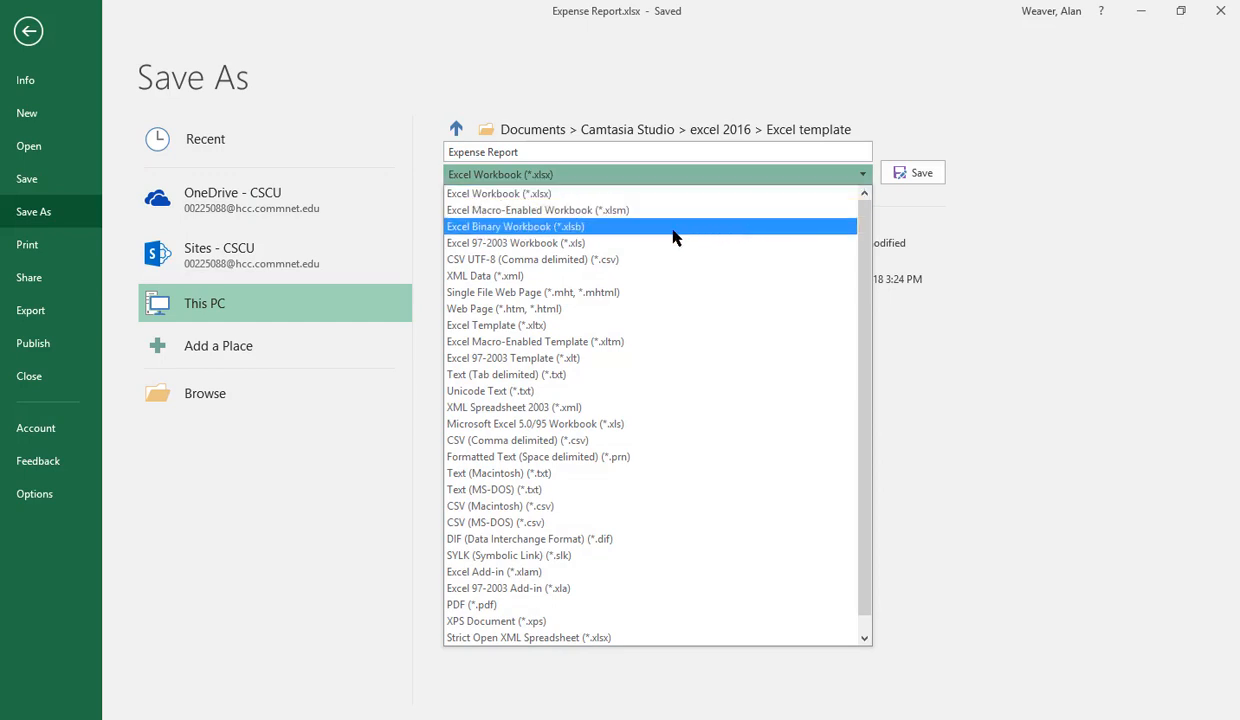
pyautogui.click(543, 326)
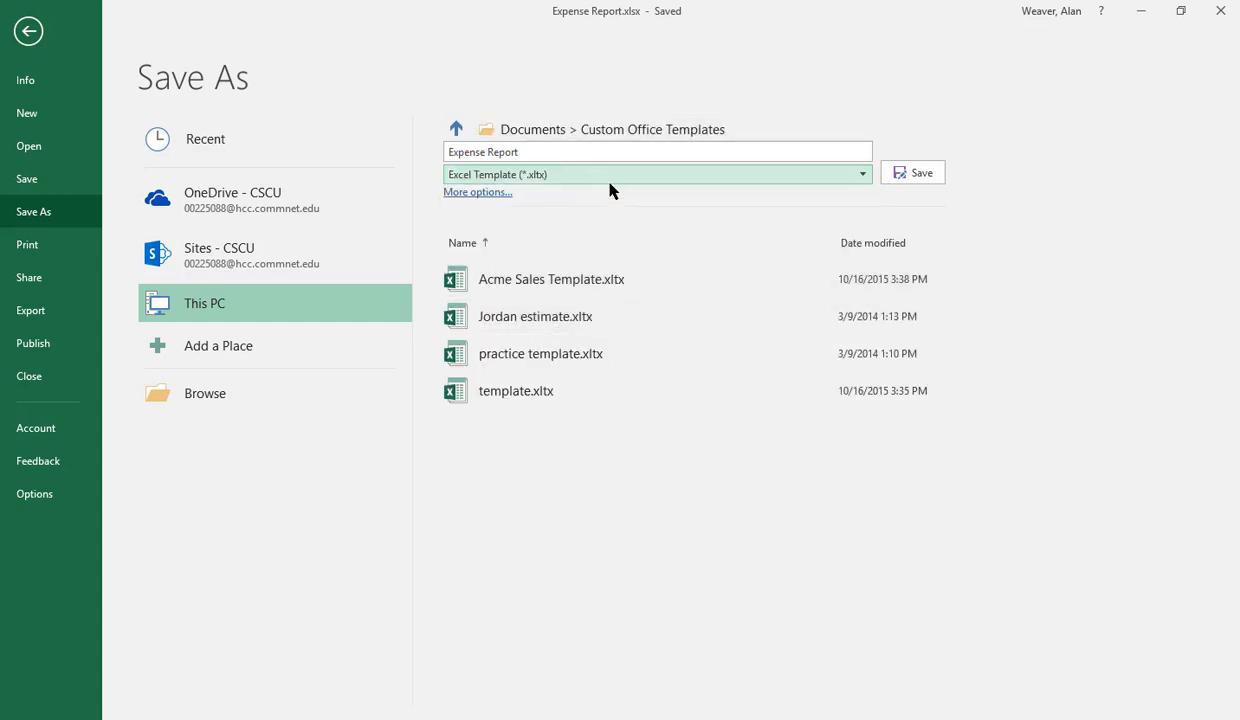
pyautogui.click(912, 173)
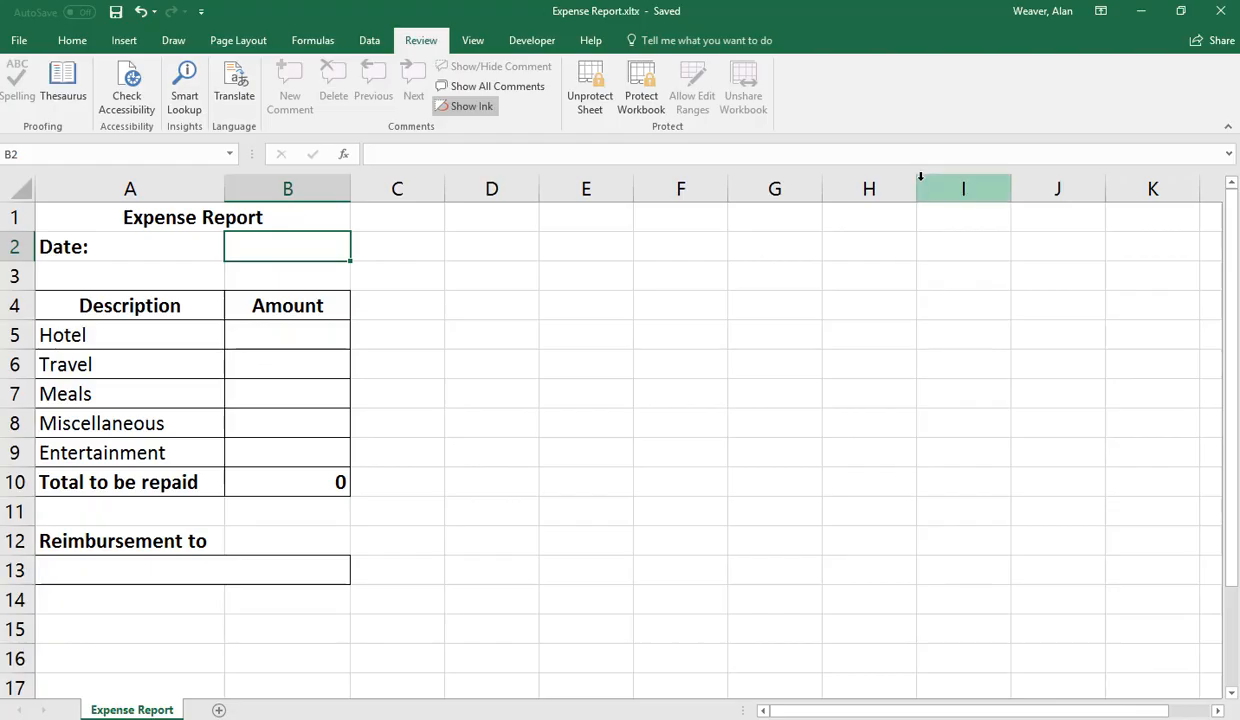
# Step: Close the template and create a new workbook from the personal Expense Report template
pyautogui.click(544, 301)
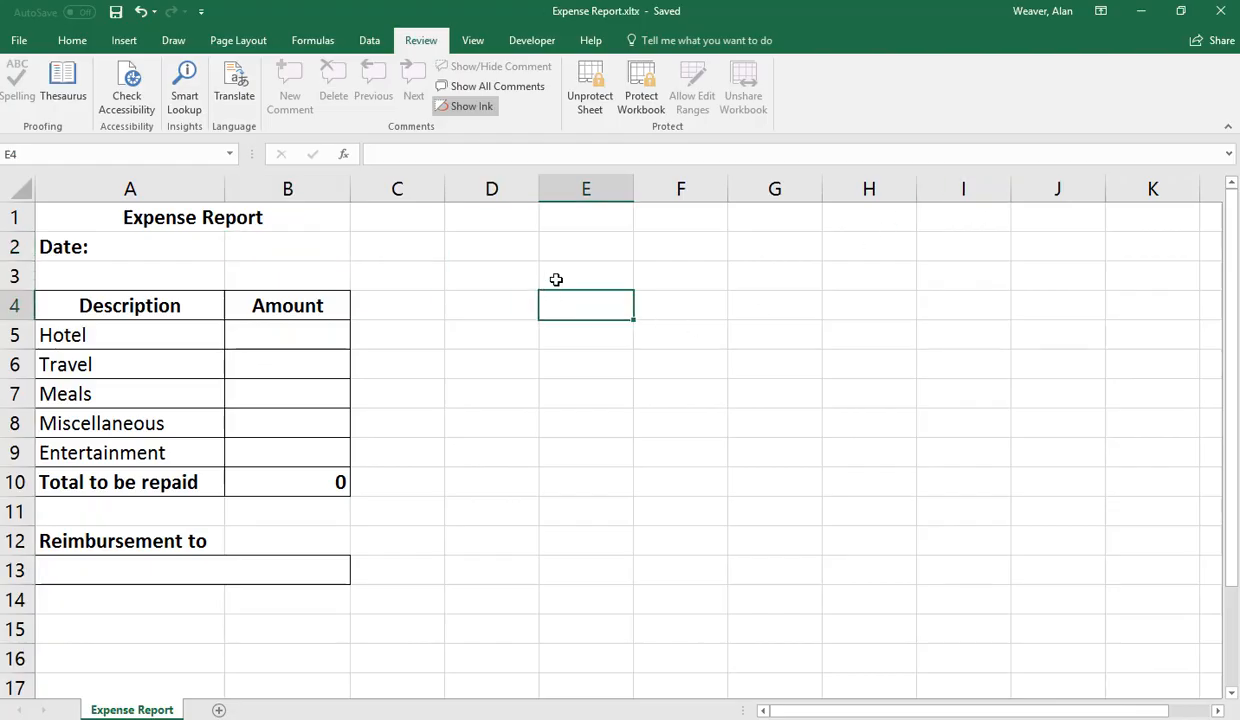
pyautogui.hotkey('ctrl', 'w')
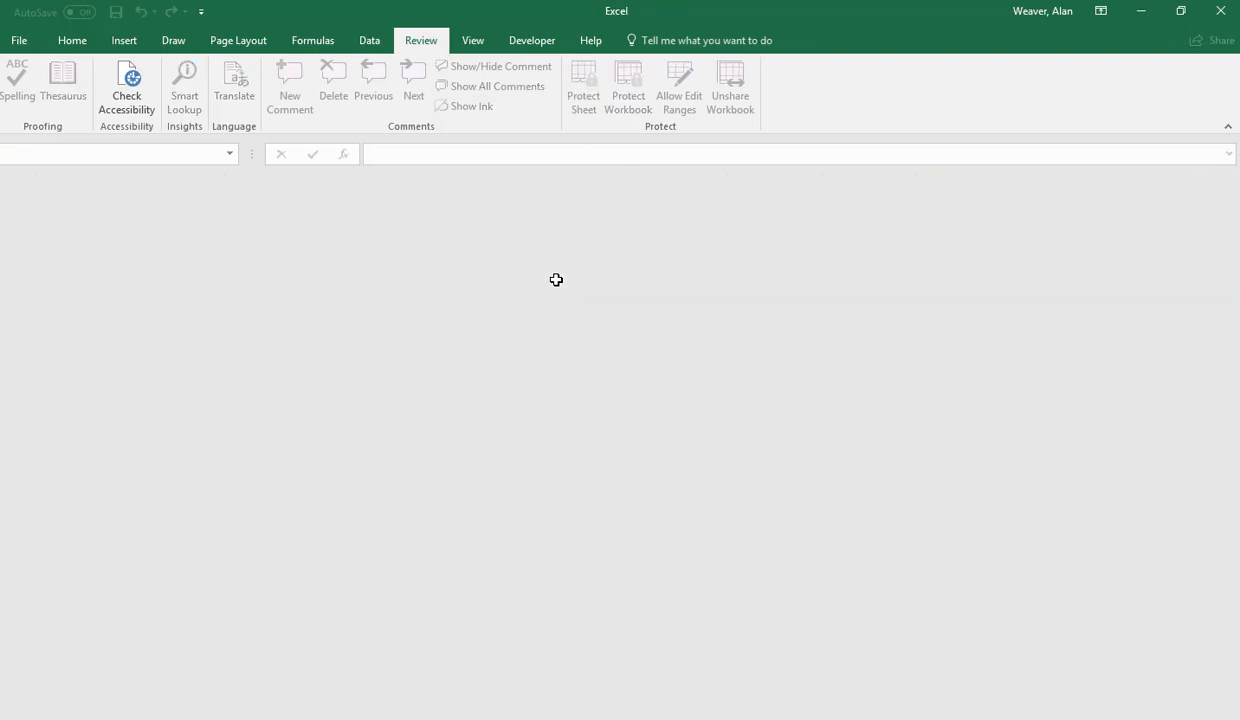
pyautogui.click(19, 40)
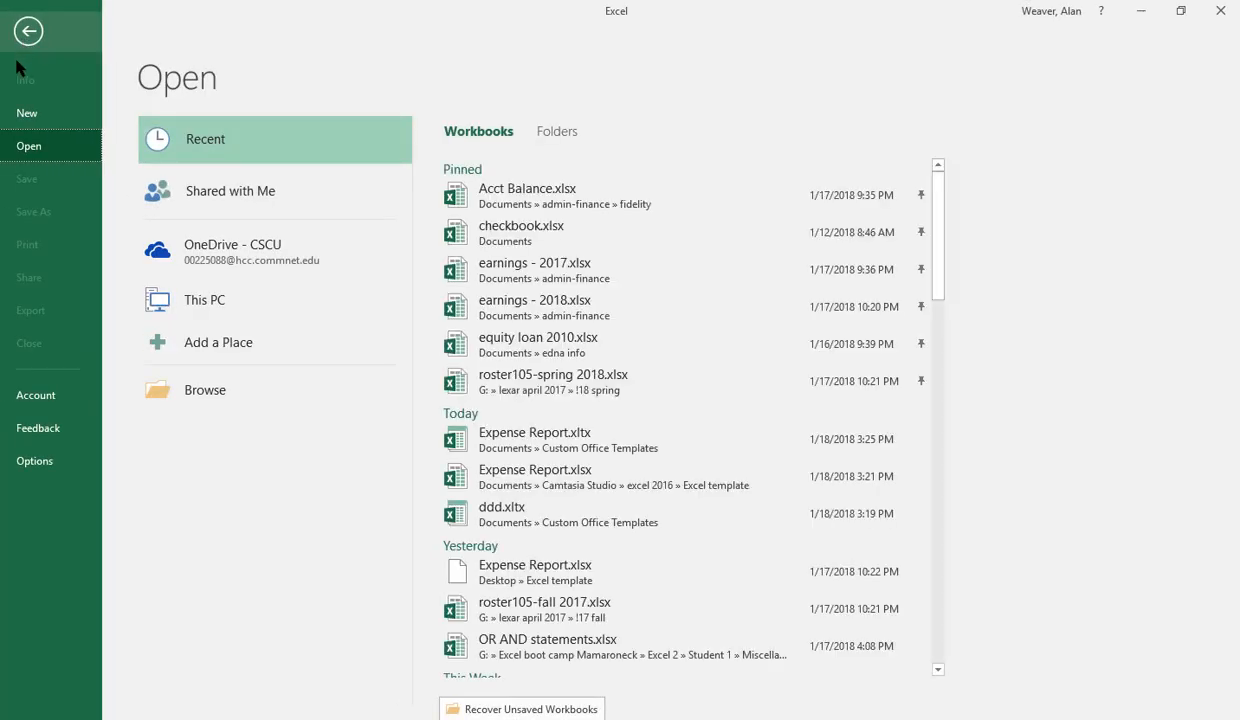
pyautogui.click(28, 118)
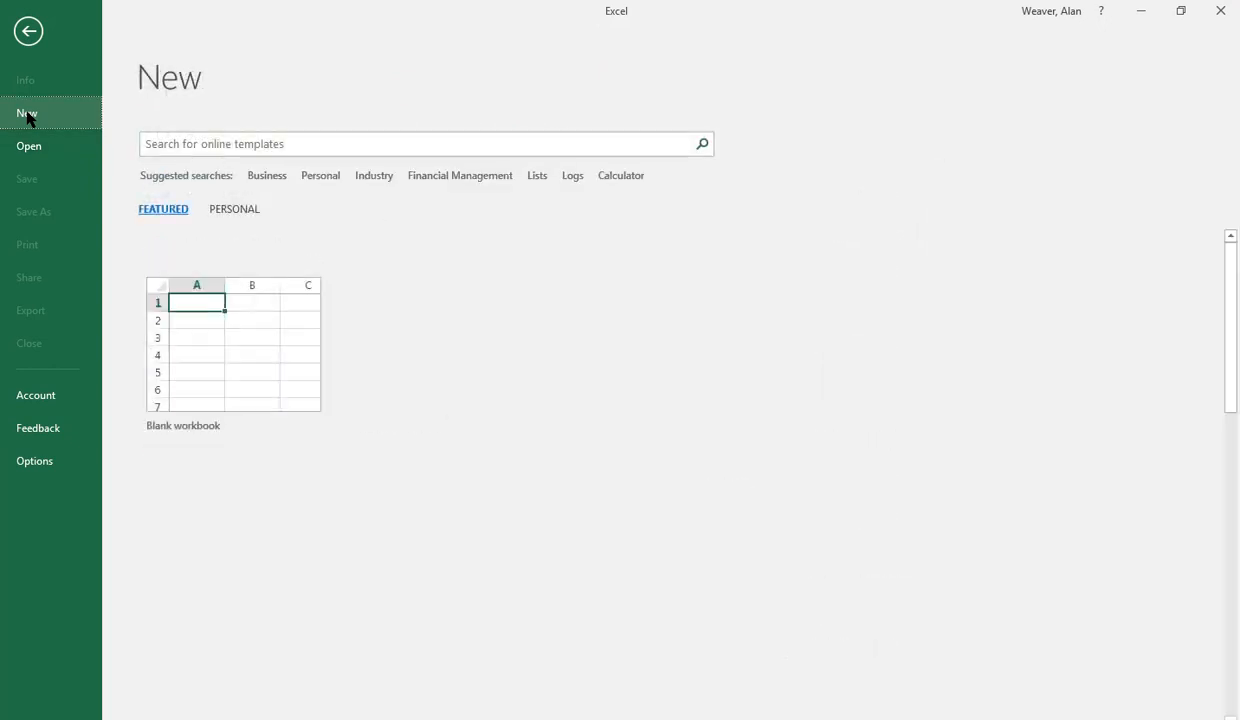
pyautogui.click(235, 209)
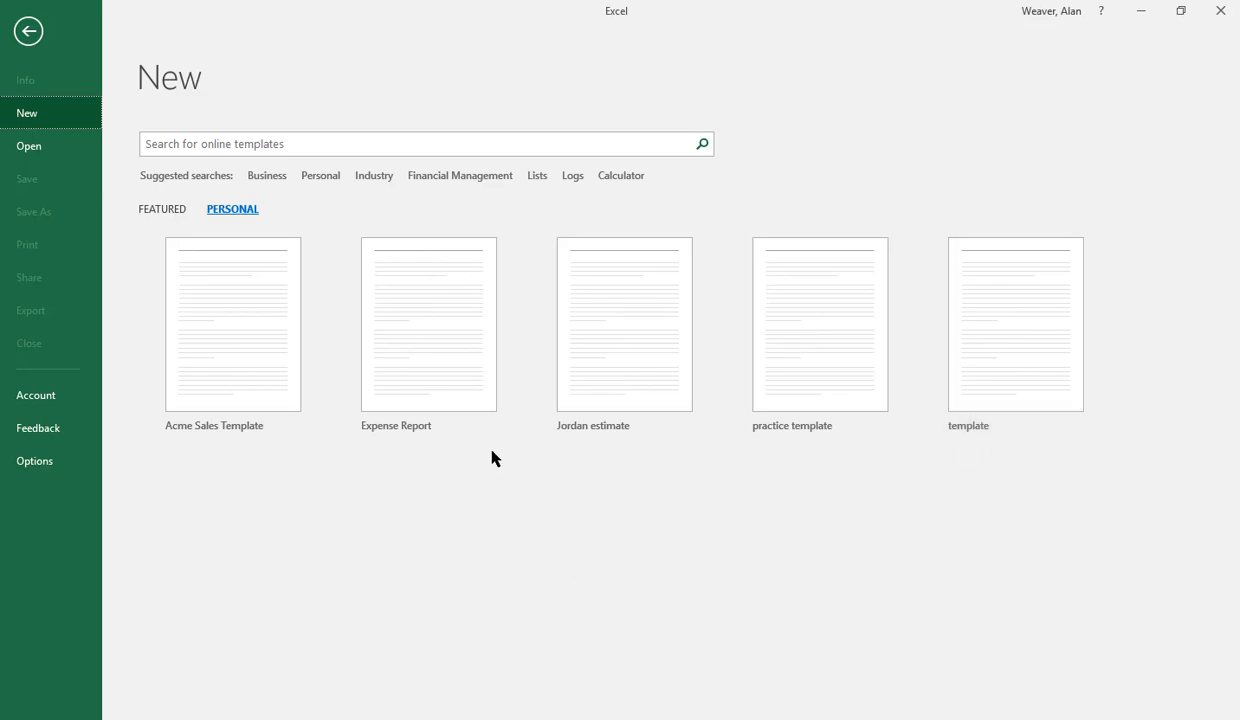
pyautogui.click(420, 342)
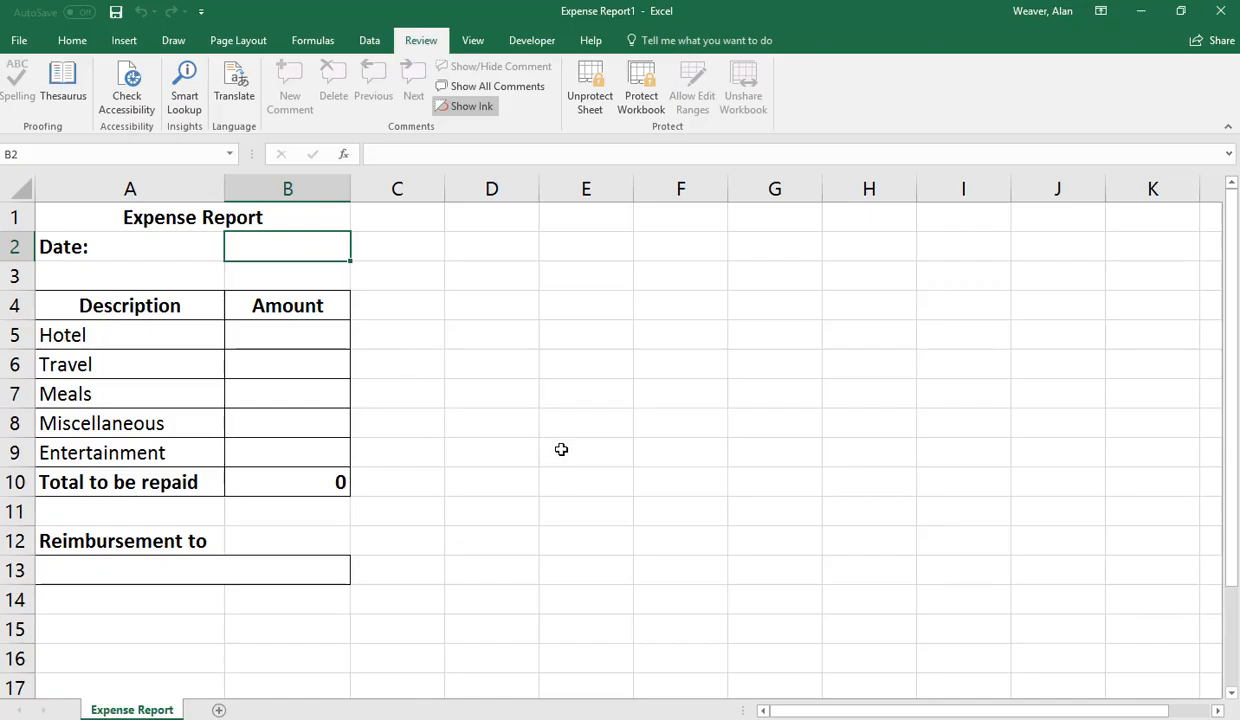
# Step: Enter date in B2 and the amounts Hotel 500, Travel 600, Meals 800, Miscellaneous 100 and Entertainment 25
pyautogui.write('date')
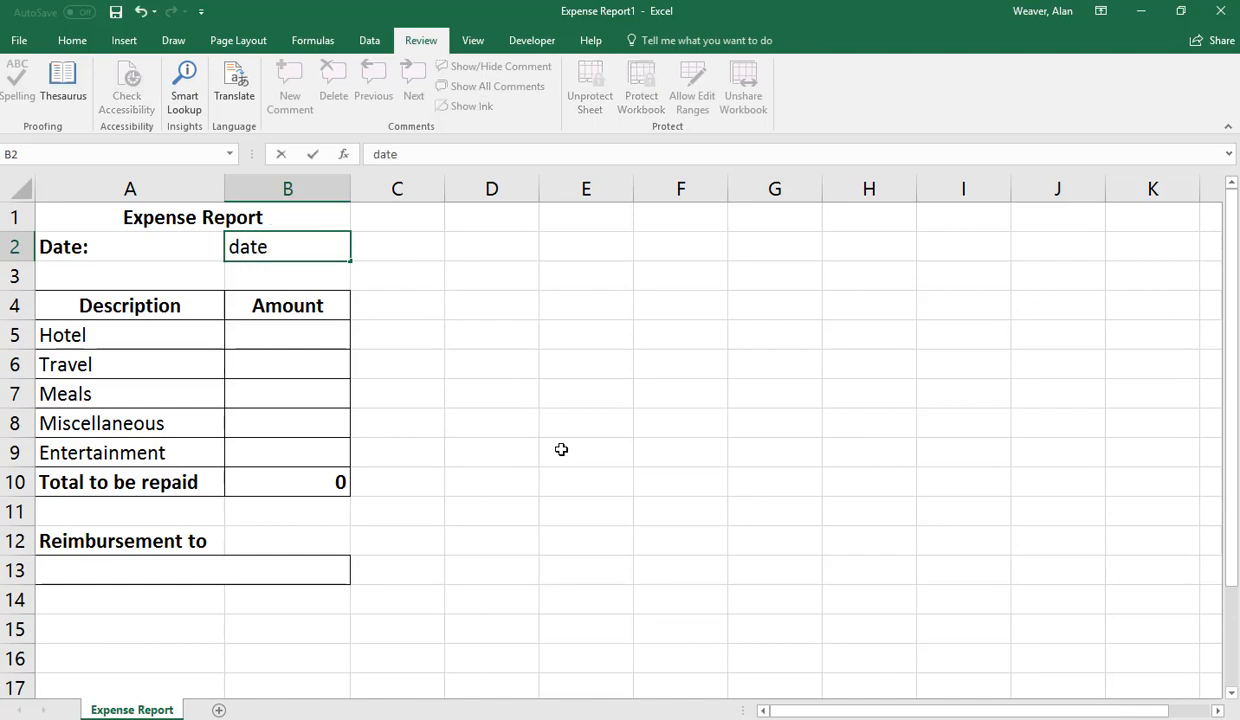
pyautogui.press('Return')
pyautogui.write('500')
pyautogui.press('Return')
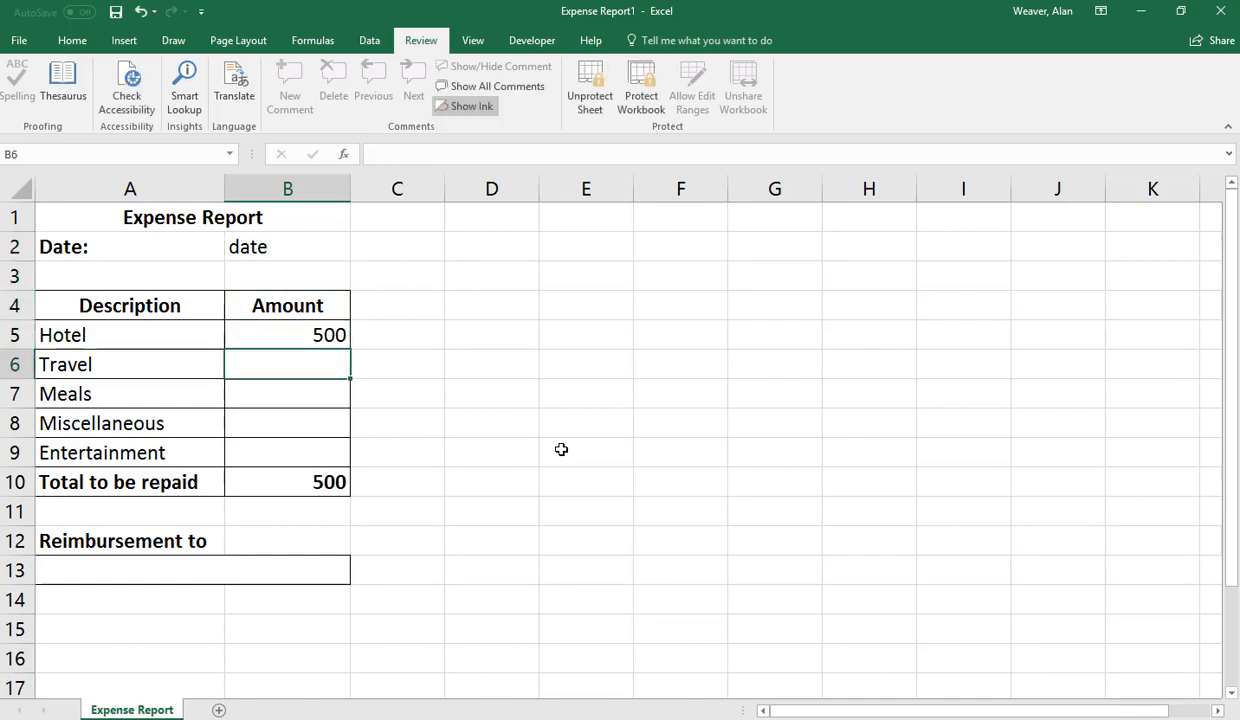
pyautogui.write('600')
pyautogui.press('Return')
pyautogui.write('800')
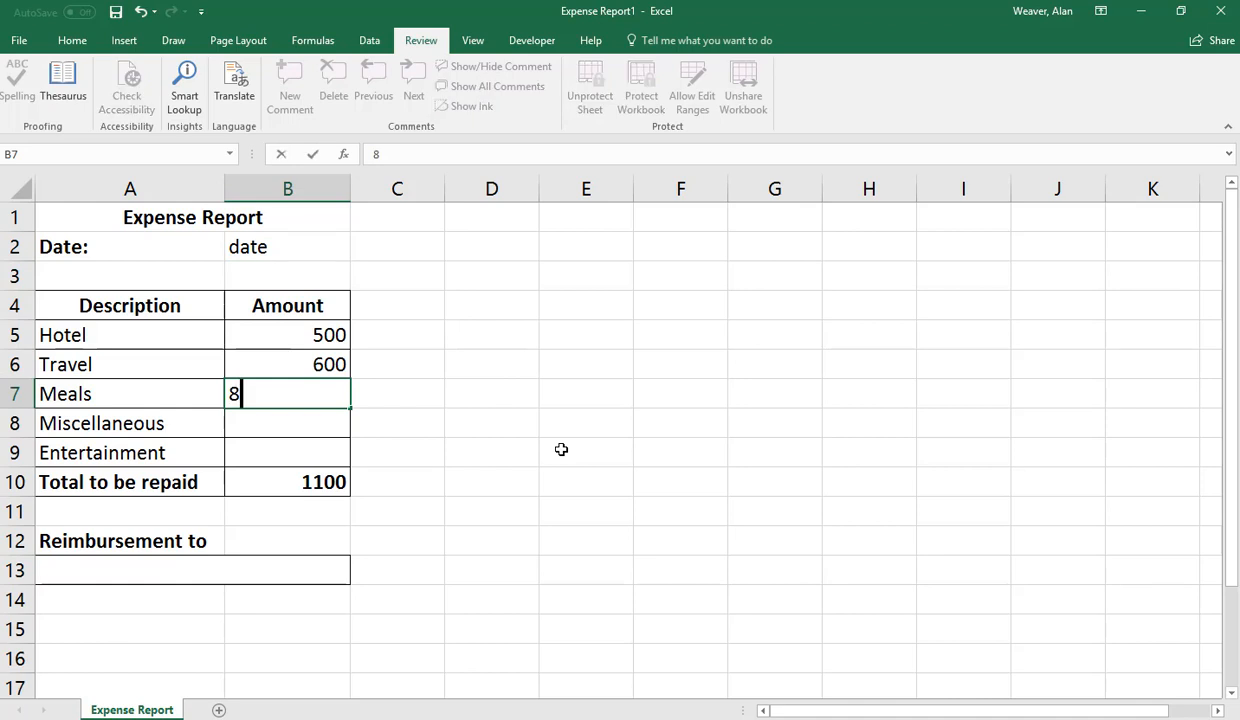
pyautogui.press('Return')
pyautogui.write('100')
pyautogui.press('Return')
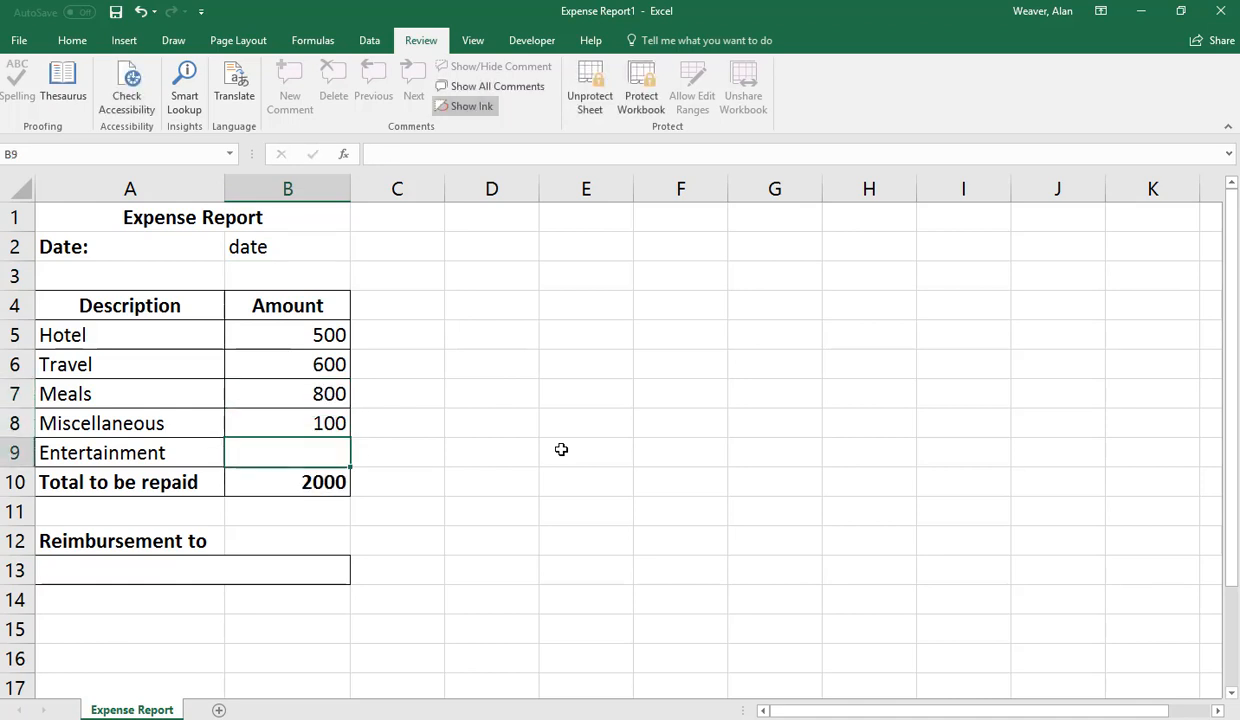
pyautogui.write('25')
pyautogui.press('Return')
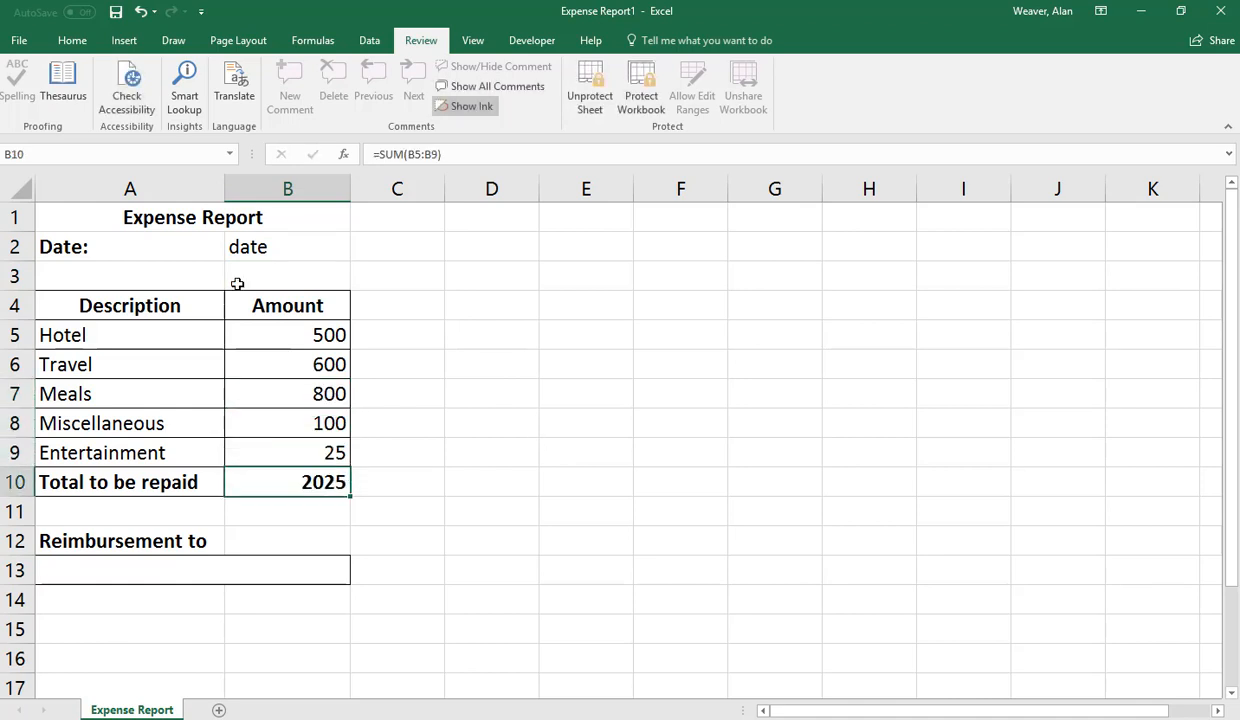
# Step: Enter "the boss" as the reimbursement recipient in A13
pyautogui.click(80, 570)
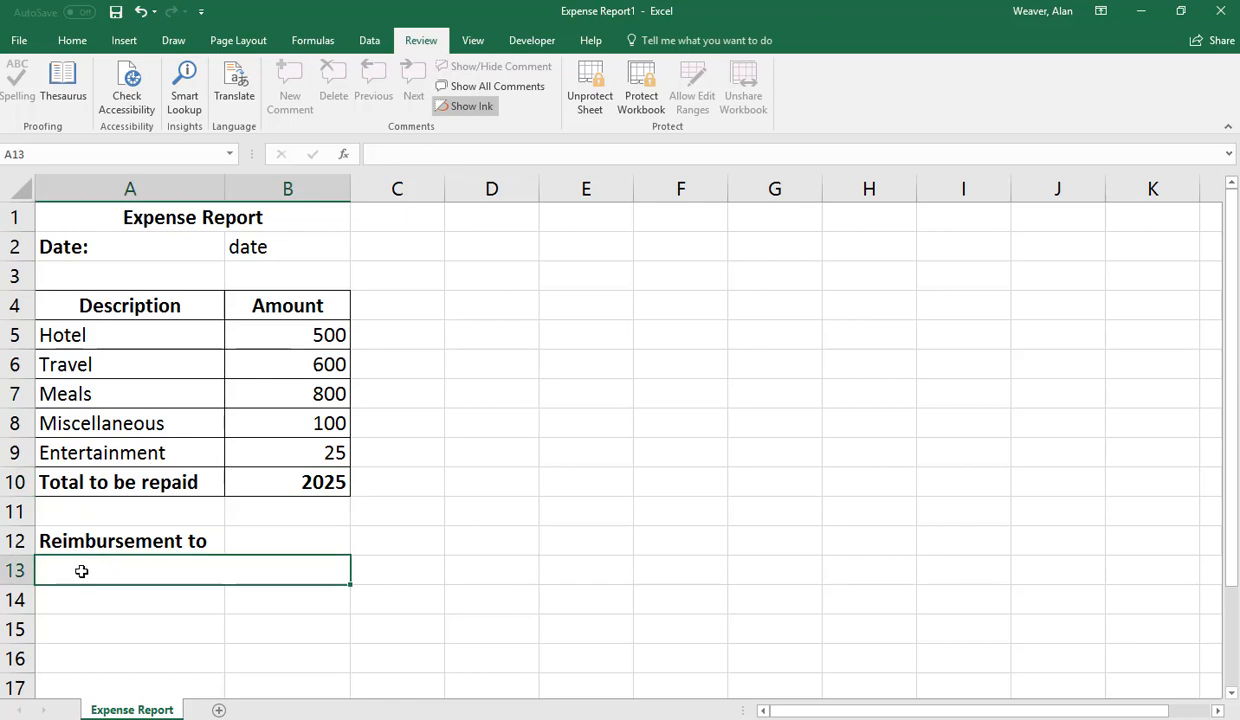
pyautogui.write('the boss')
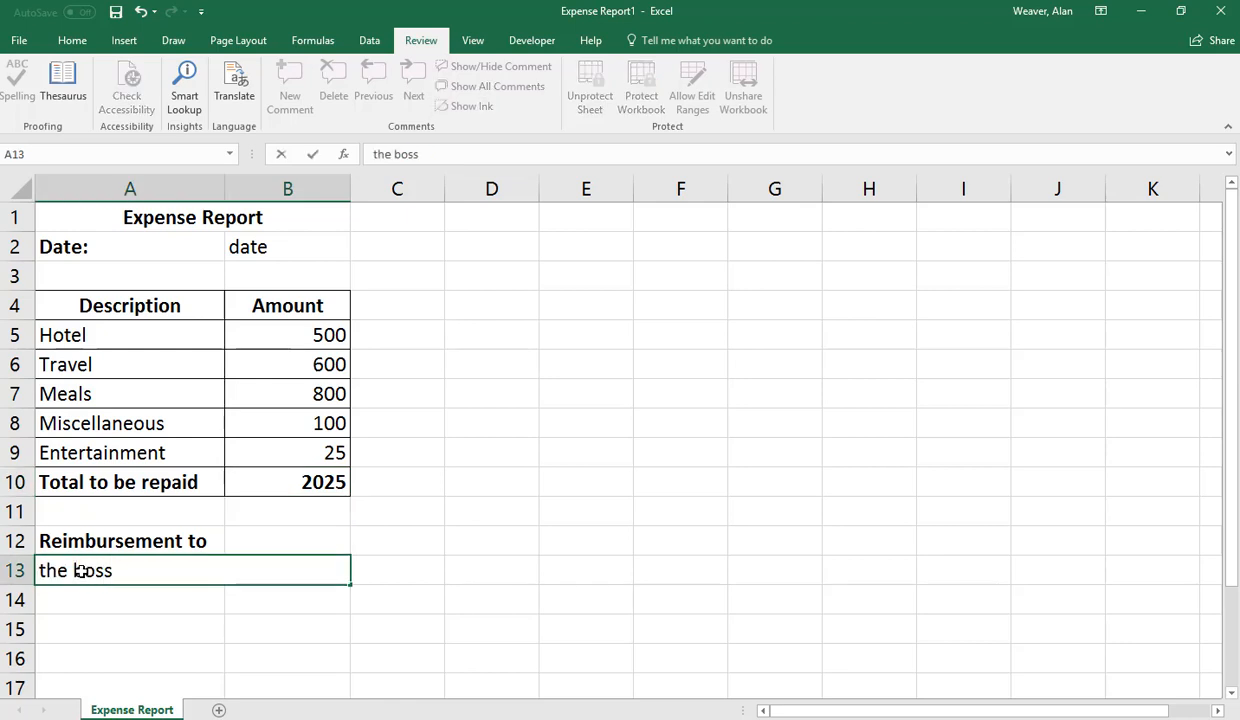
pyautogui.press('Return')
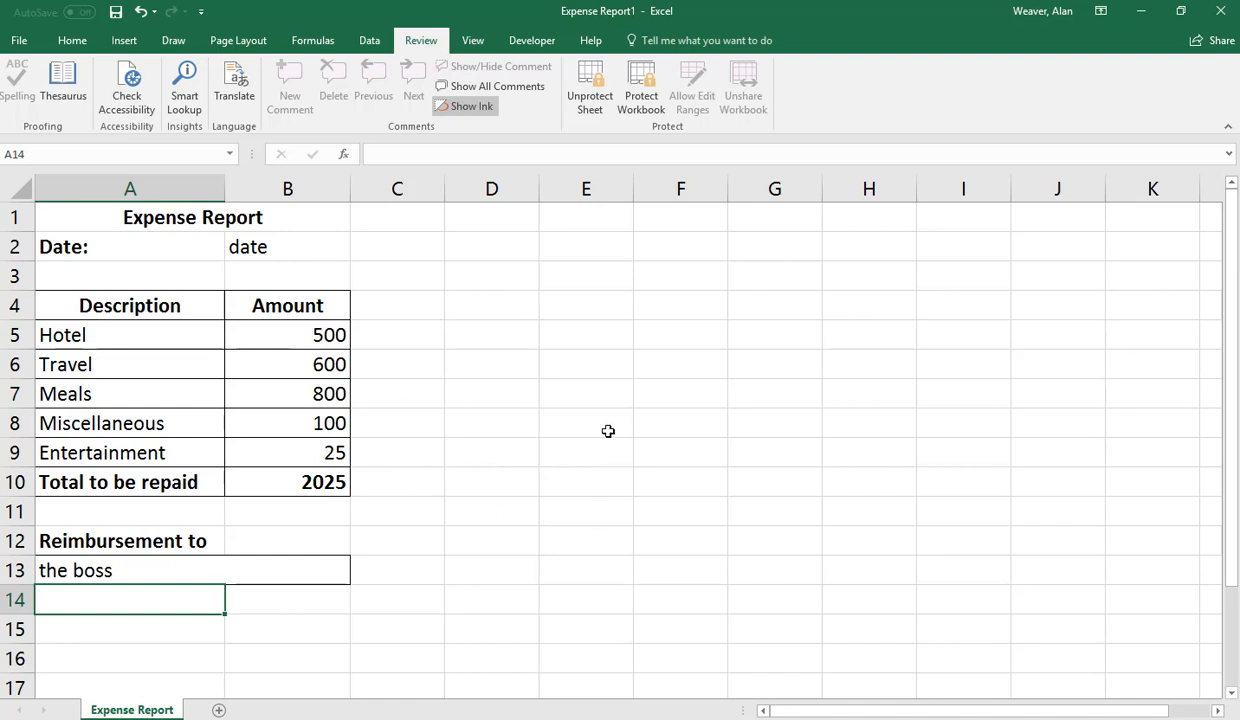
# Step: Close the filled-in expense report without saving its changes
pyautogui.hotkey('alt', 'F4')
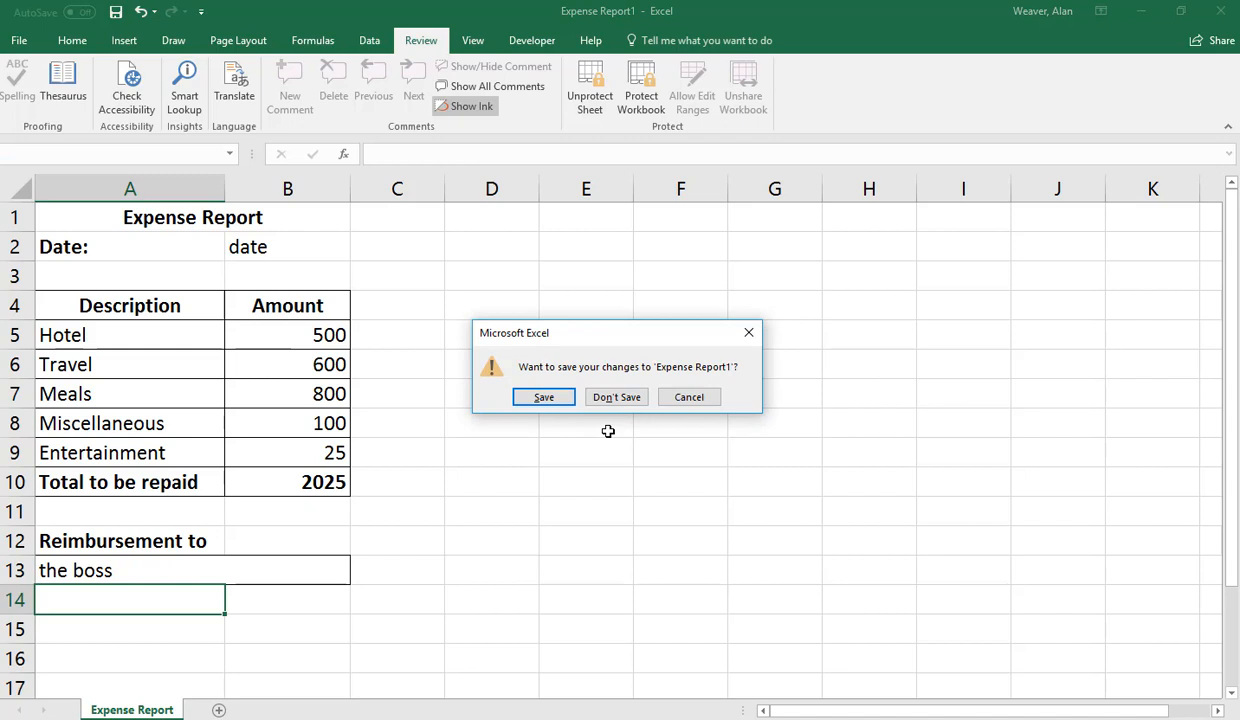
pyautogui.press('Tab')
pyautogui.press('Return')
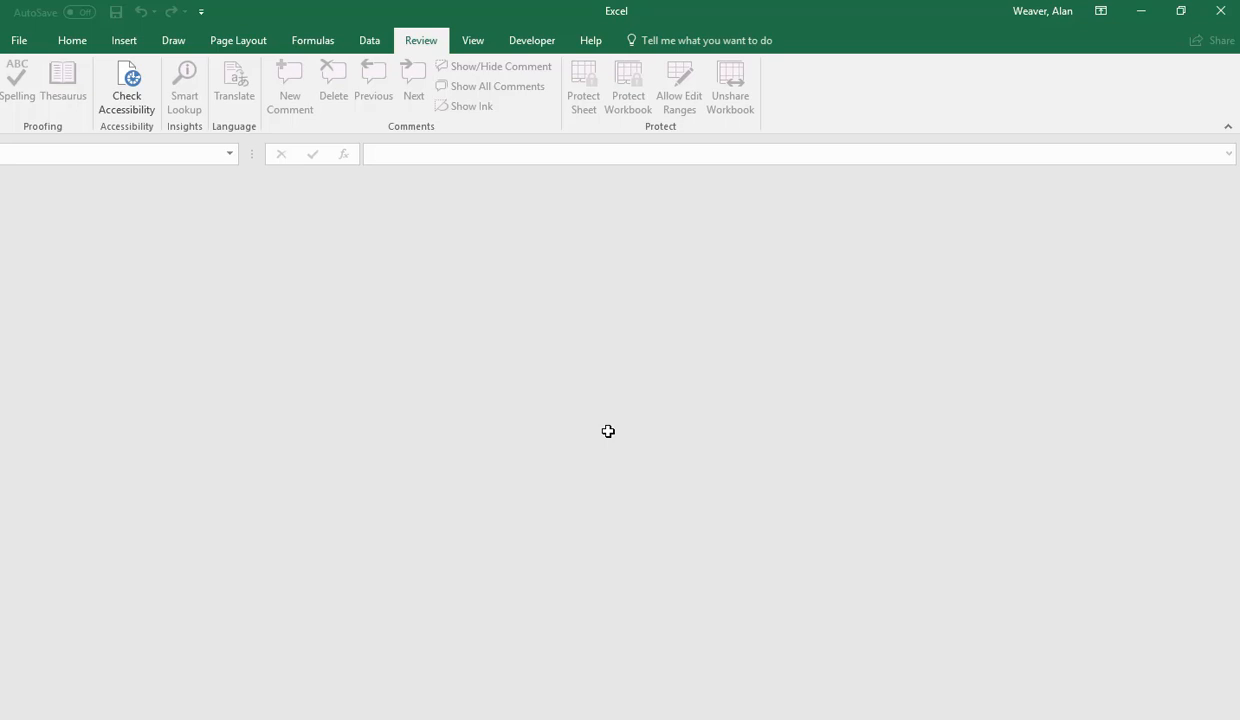
# Step: Create a new blank workbook
pyautogui.hotkey('ctrl', 'o')
pyautogui.press('Escape')
pyautogui.hotkey('ctrl', 'n')
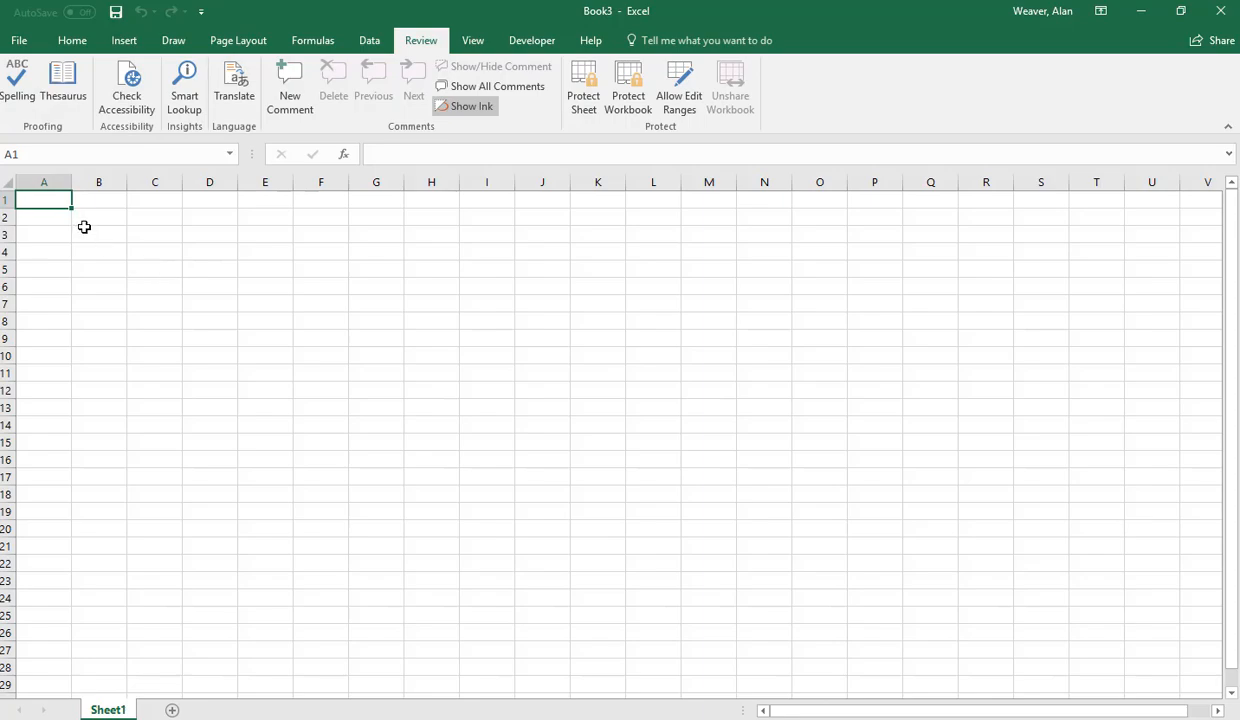
# Step: Choose Excel Template (*.xltx) as the save format and open the full Save As dialog at the Custom Office Templates folder
pyautogui.click(16, 42)
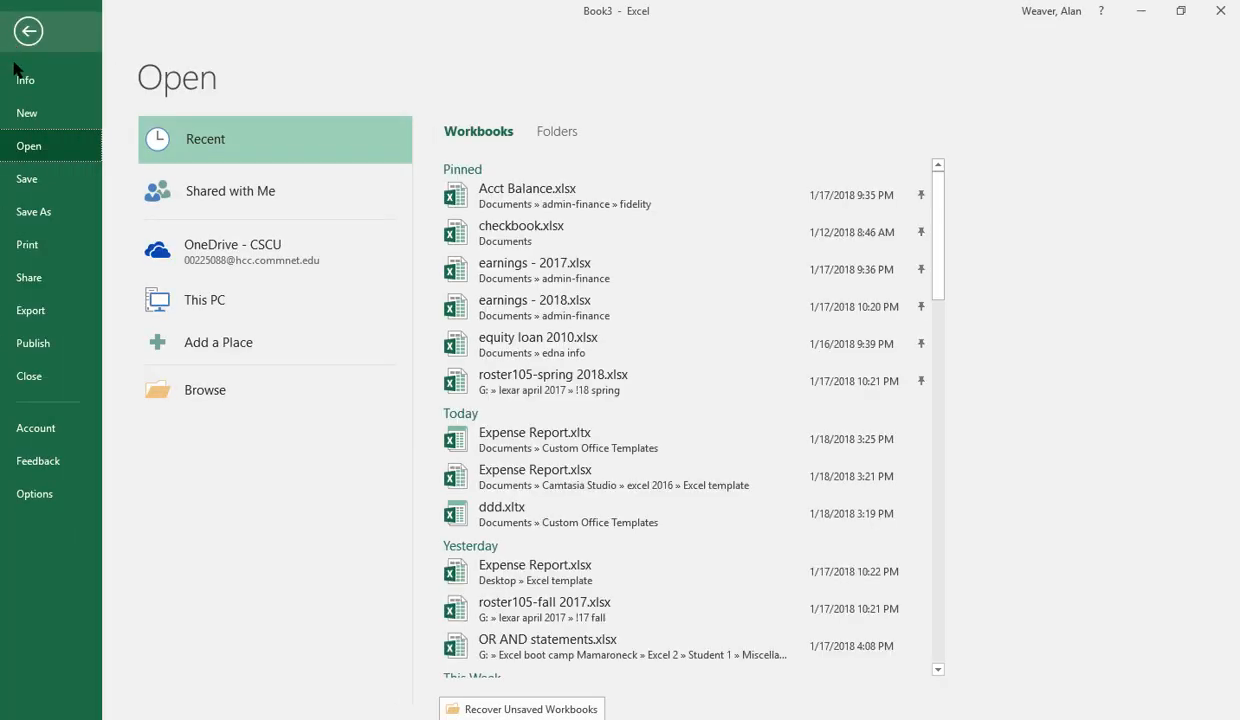
pyautogui.click(60, 210)
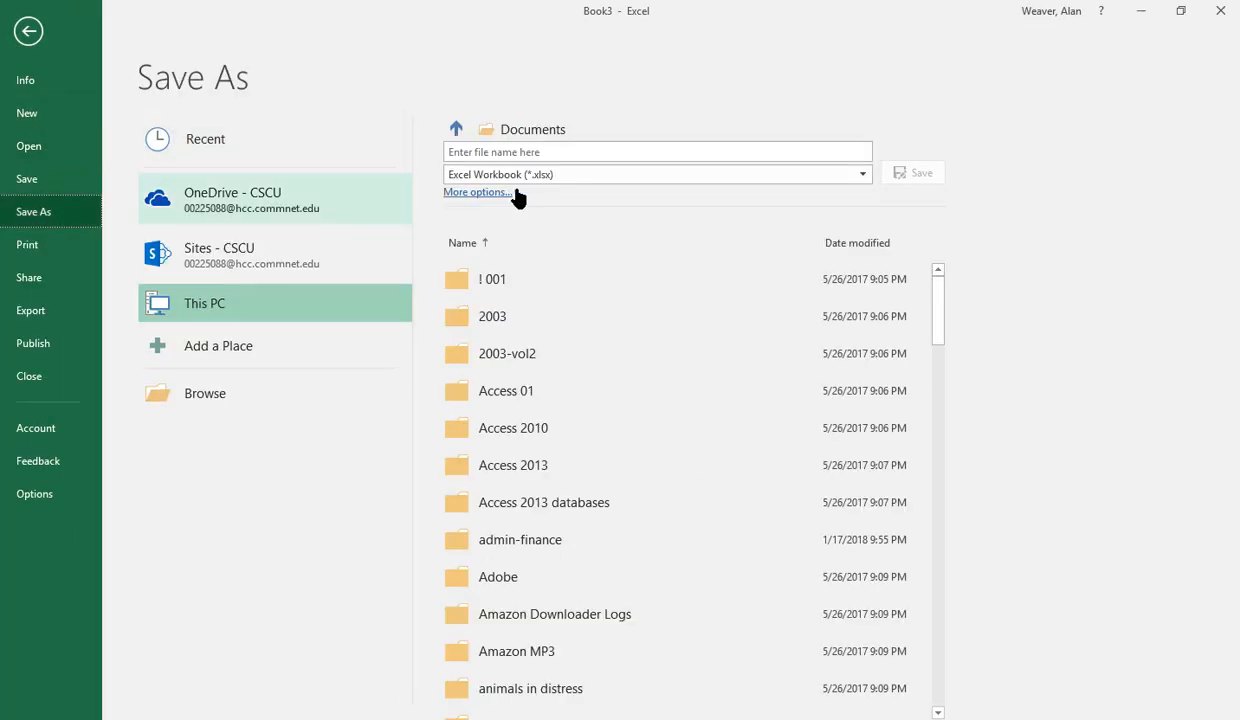
pyautogui.click(862, 177)
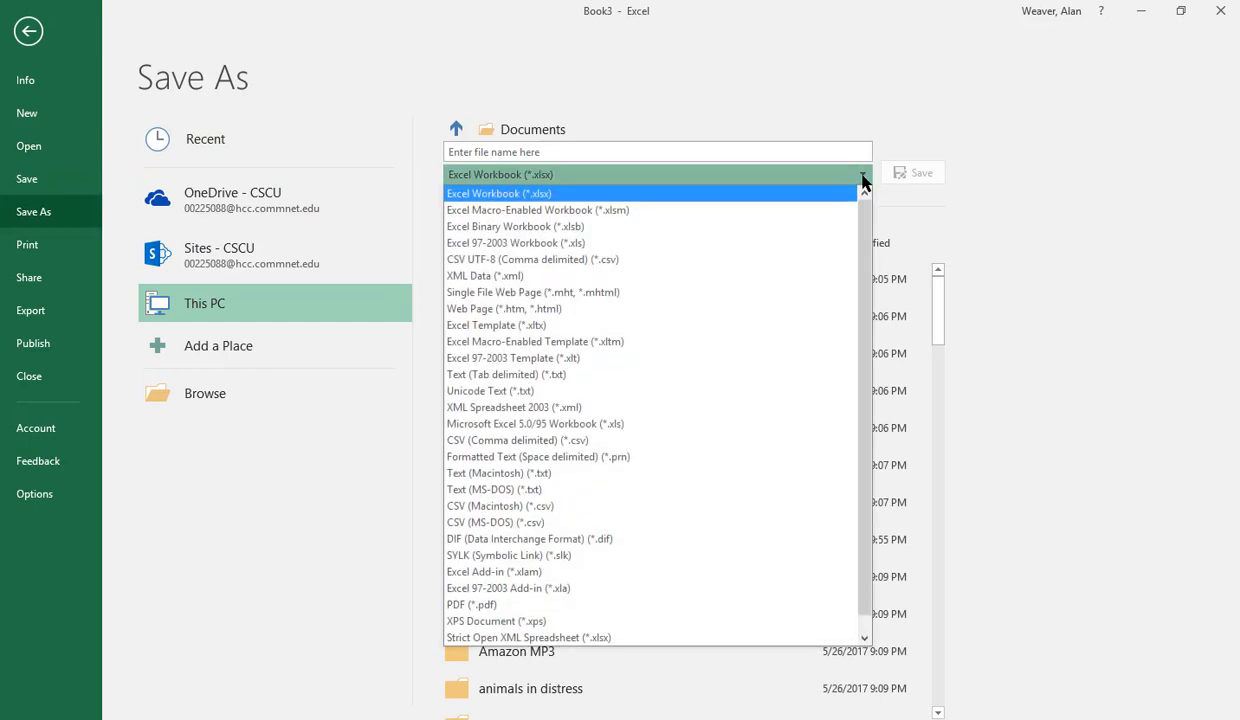
pyautogui.click(603, 326)
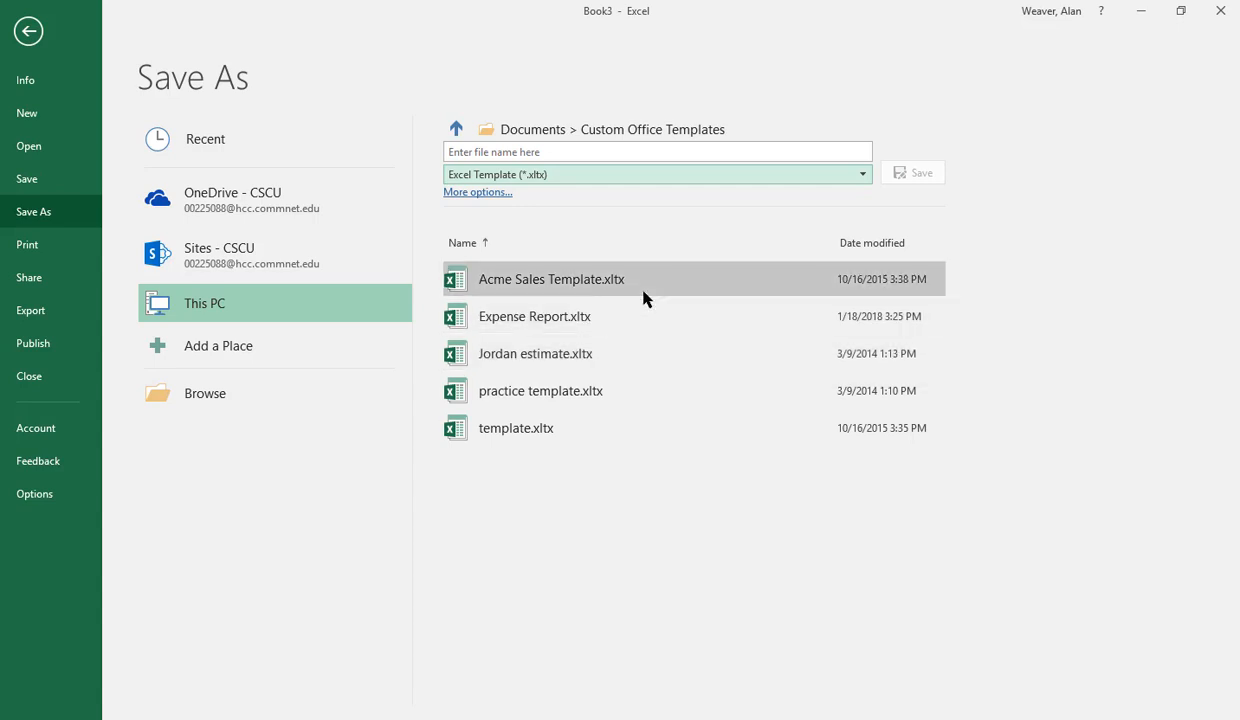
pyautogui.click(484, 194)
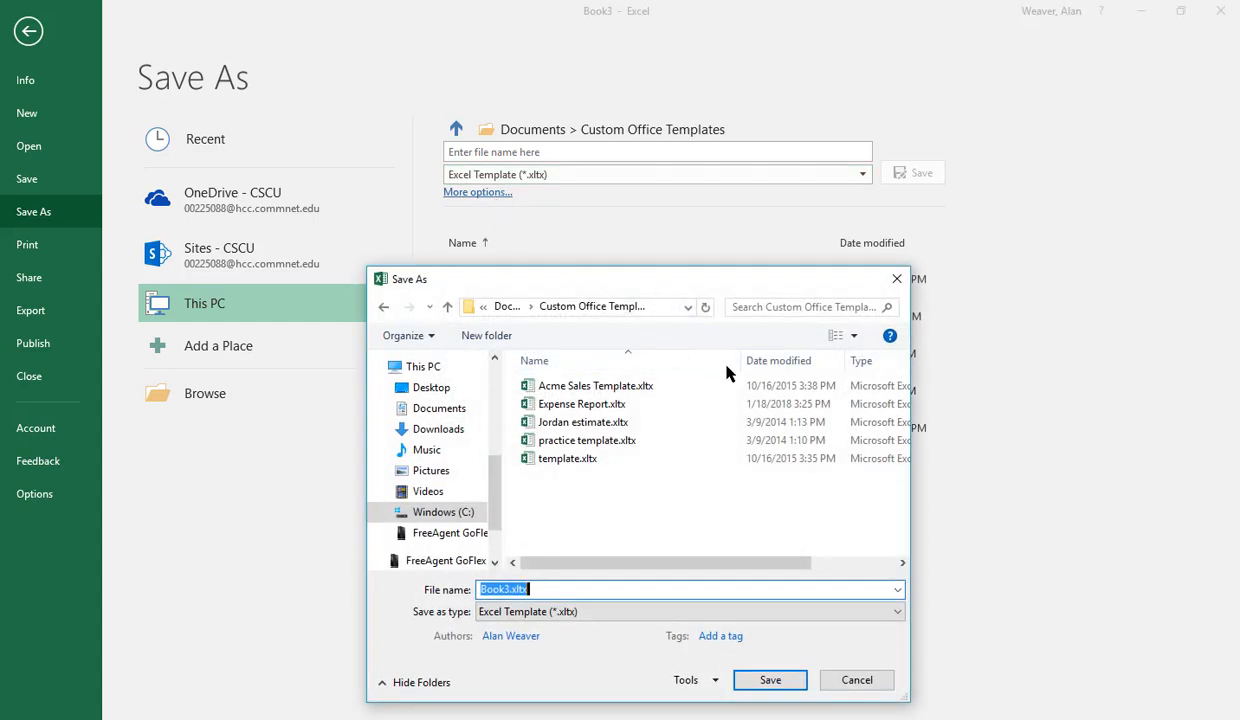
# Step: Delete the Expense Report.xltx template from the Custom Office Templates folder
pyautogui.click(612, 403)
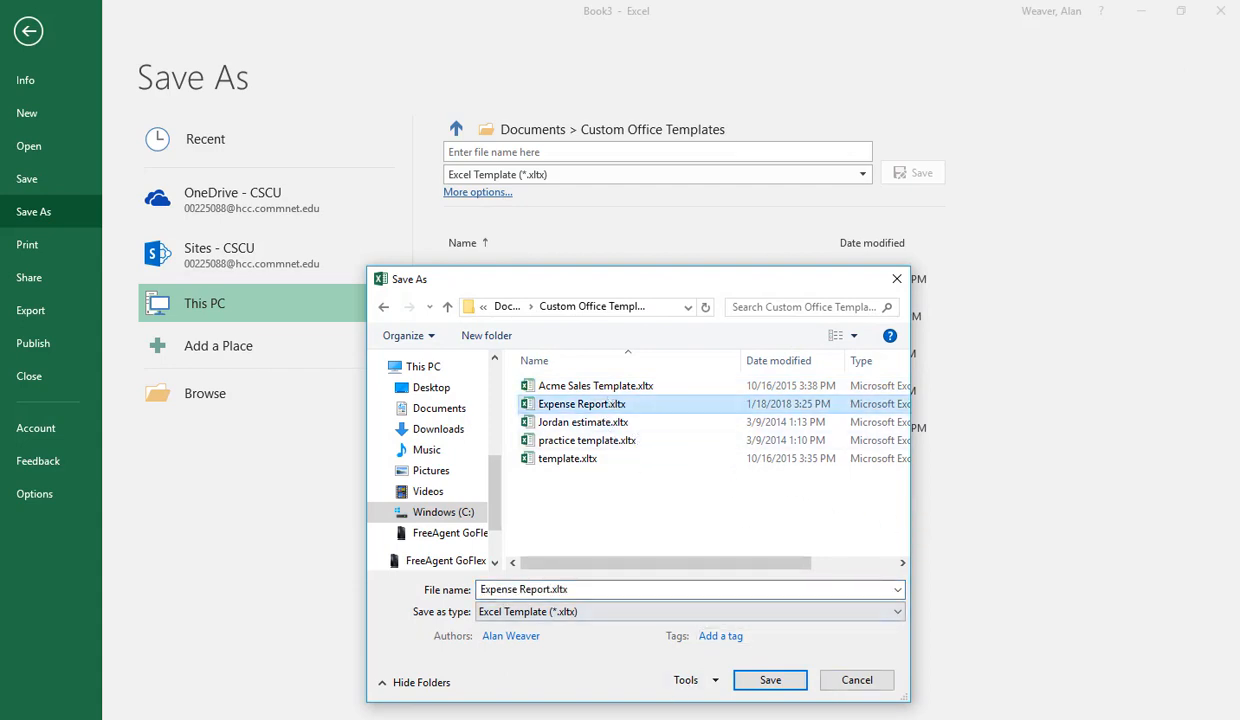
pyautogui.rightClick(664, 405)
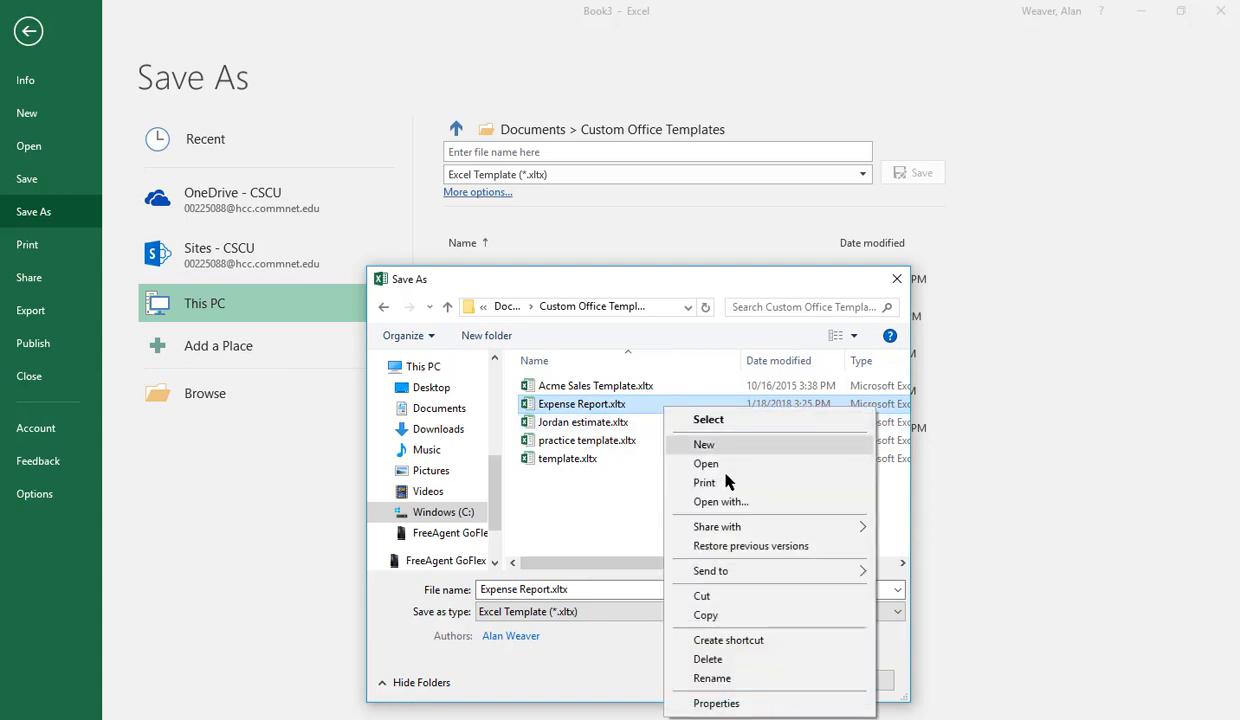
pyautogui.click(745, 660)
pyautogui.click(690, 450)
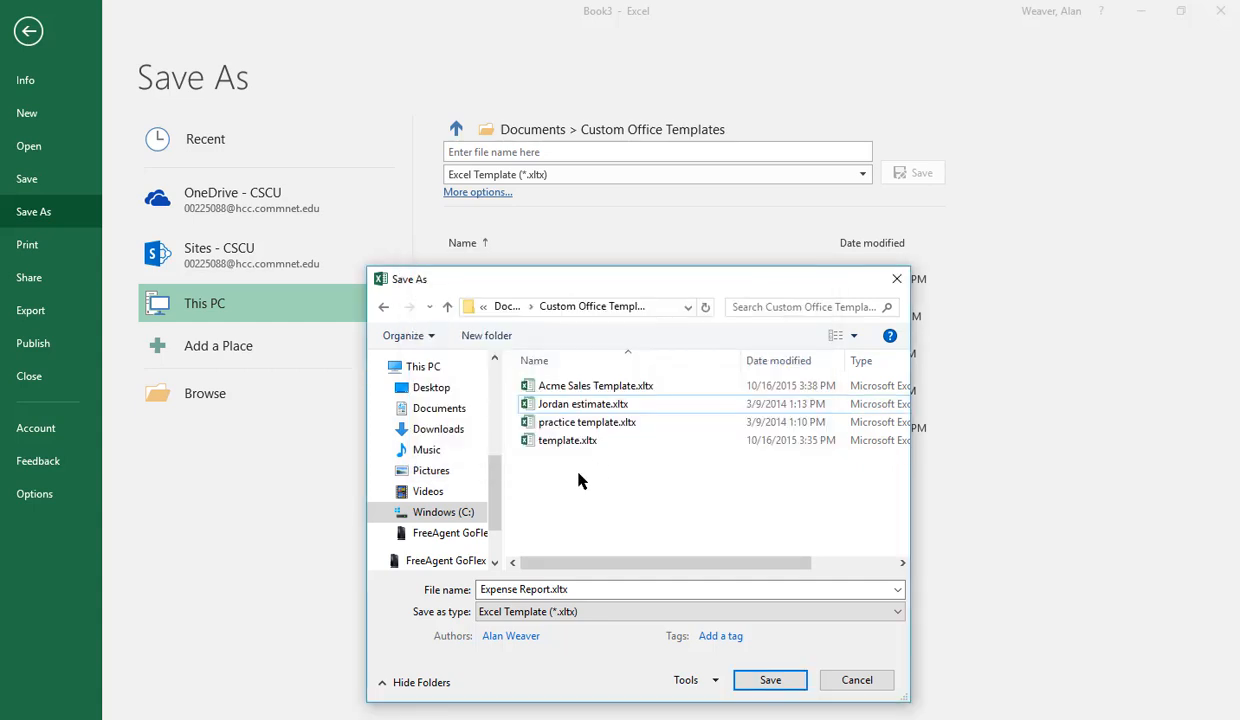
# Step: View the file actions for practice template.xltx, dismiss them, and cancel saving to return to the blank worksheet
pyautogui.click(610, 424)
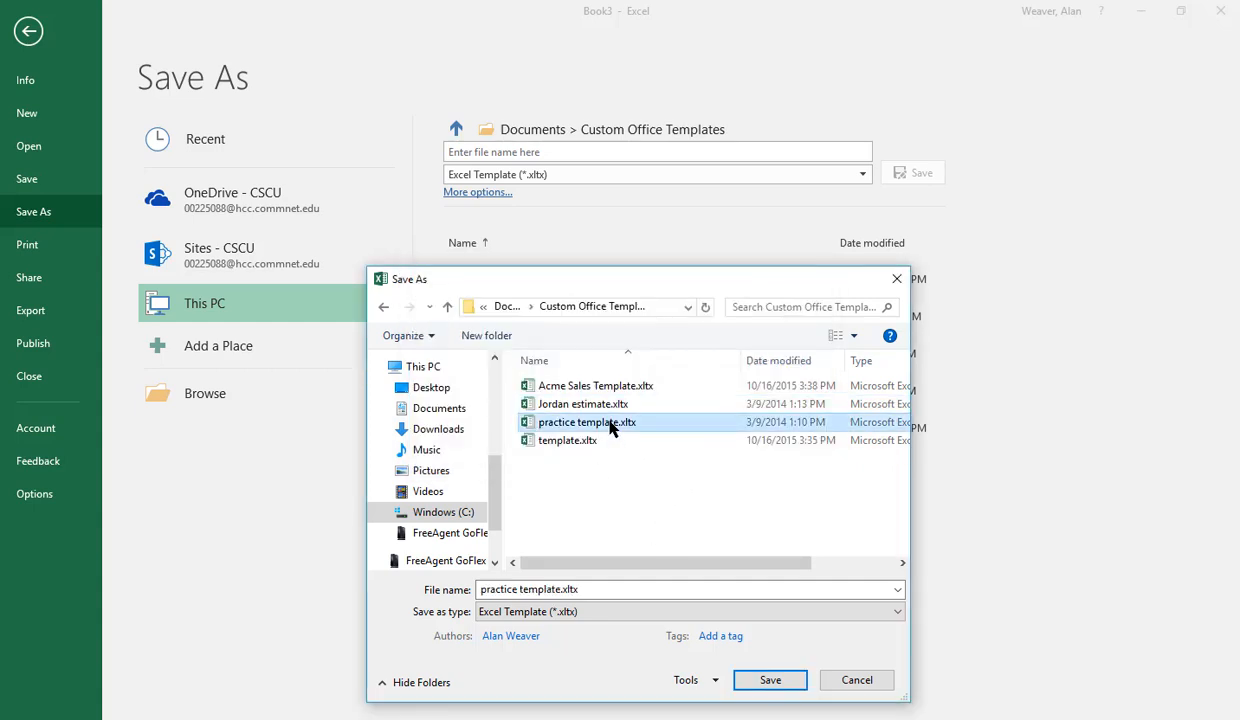
pyautogui.rightClick(610, 425)
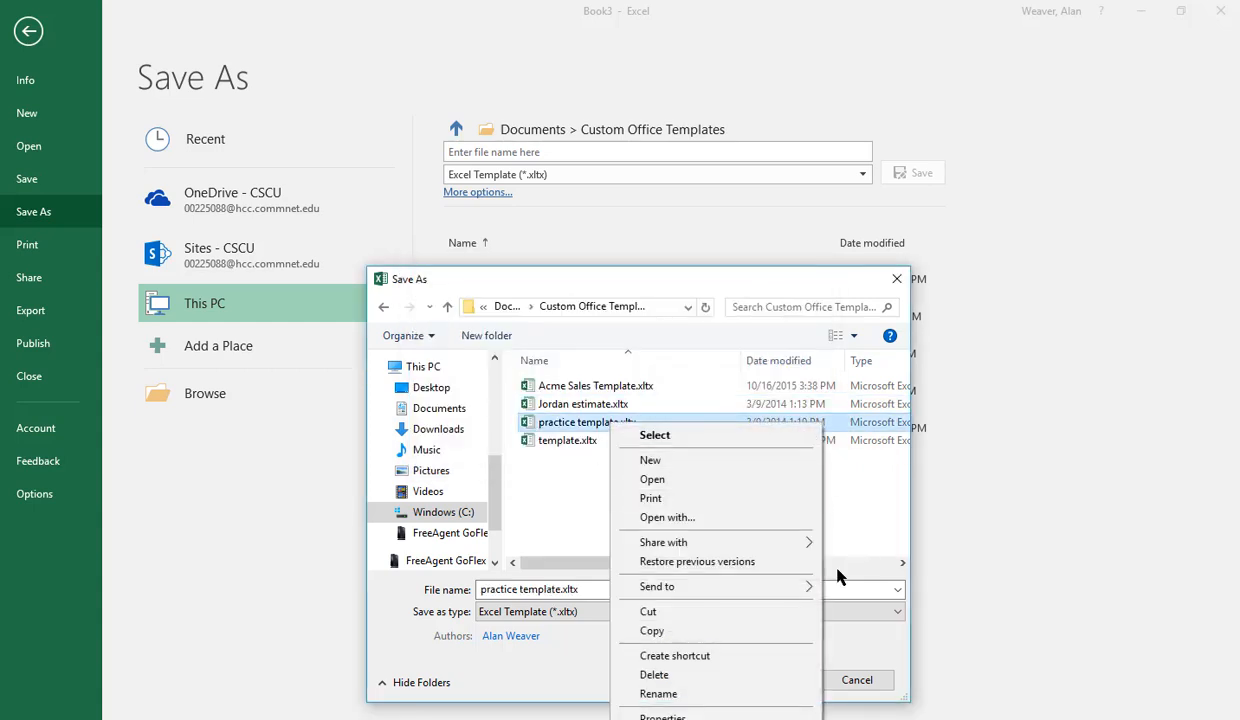
pyautogui.click(942, 564)
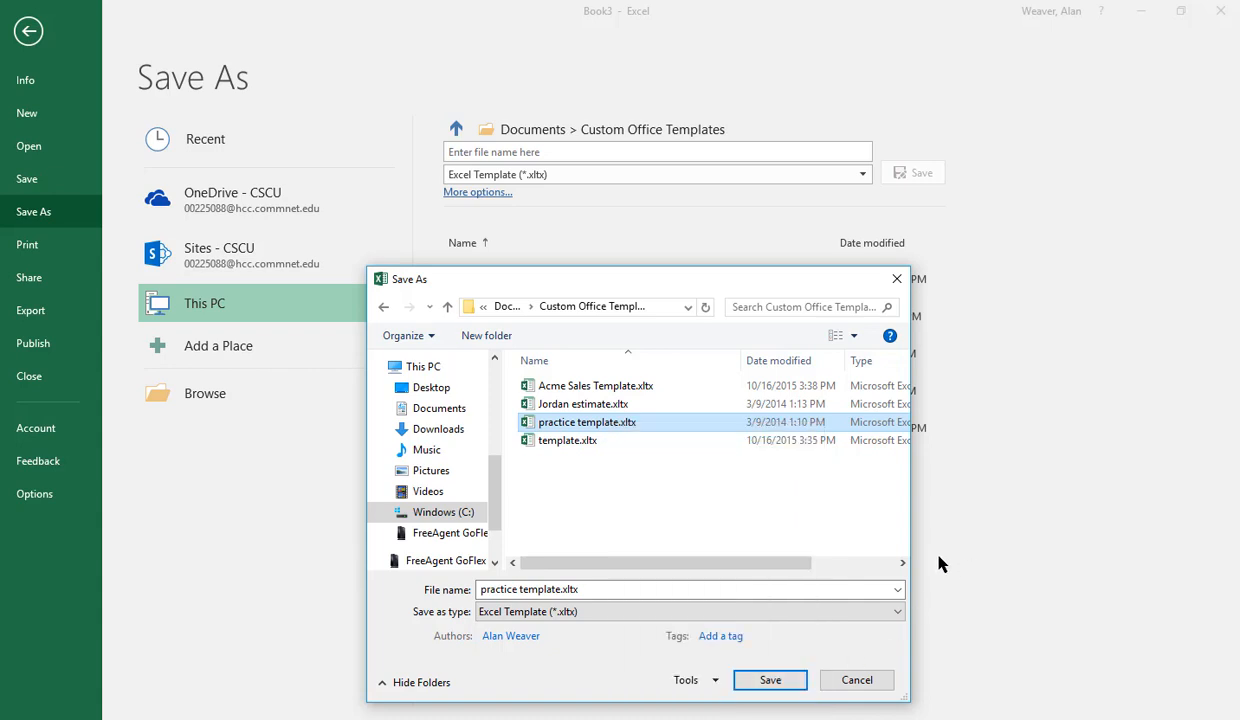
pyautogui.click(868, 685)
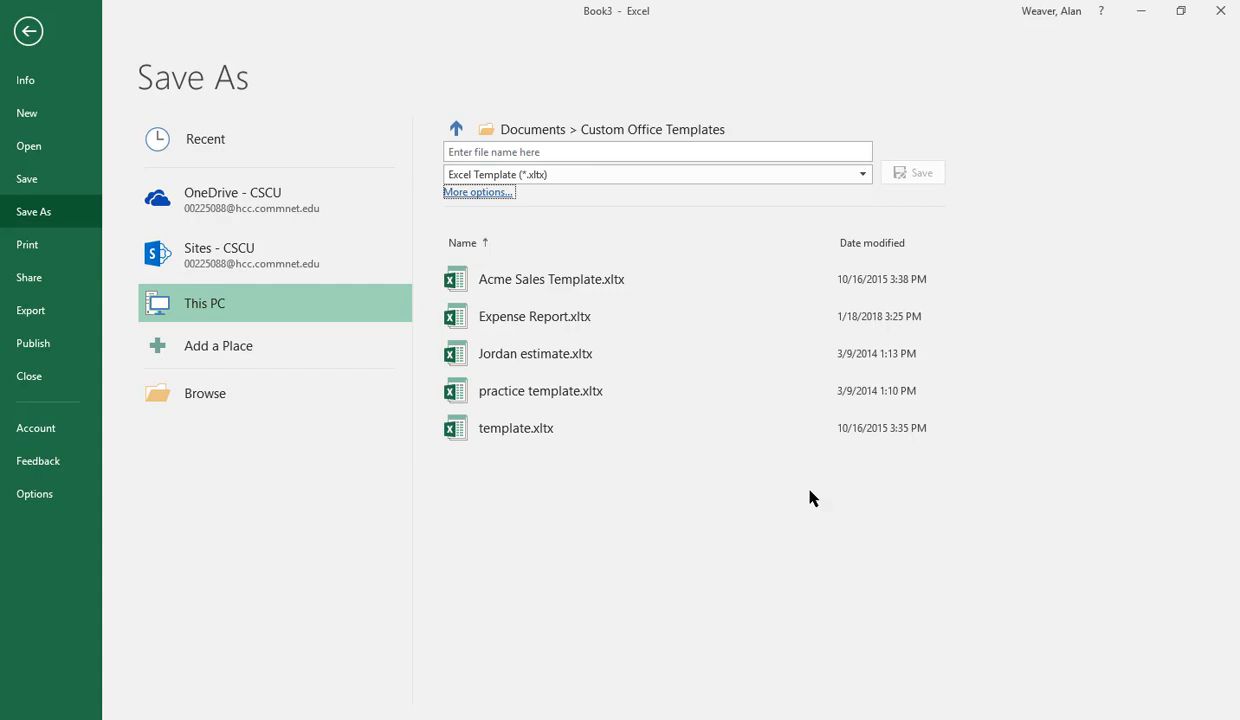
pyautogui.press('Escape')
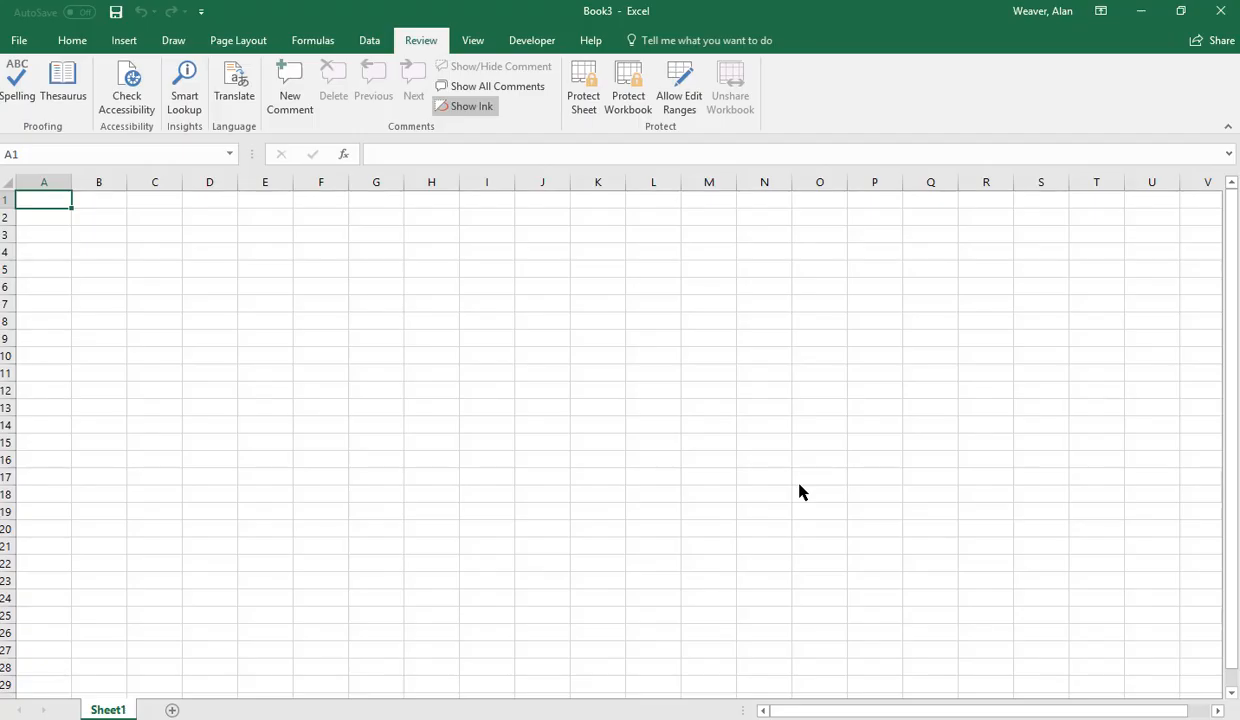
# Step: Check the list of personal templates available for creating a new workbook
pyautogui.click(12, 40)
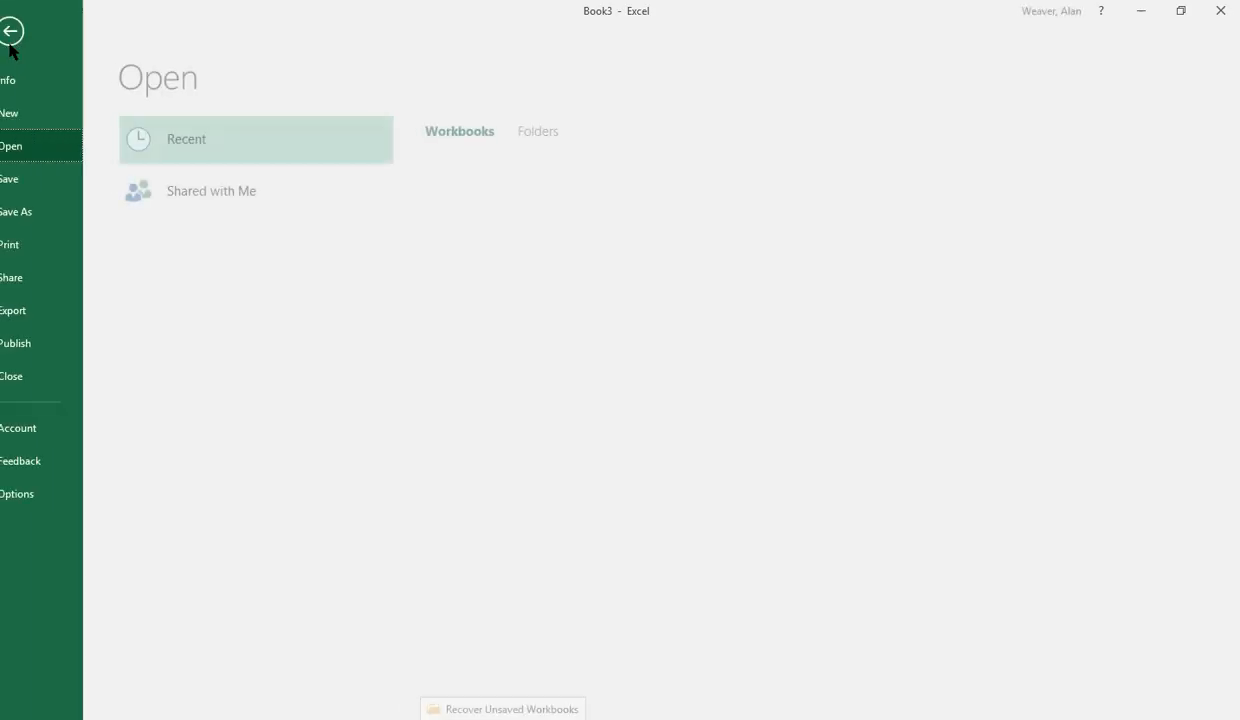
pyautogui.click(27, 115)
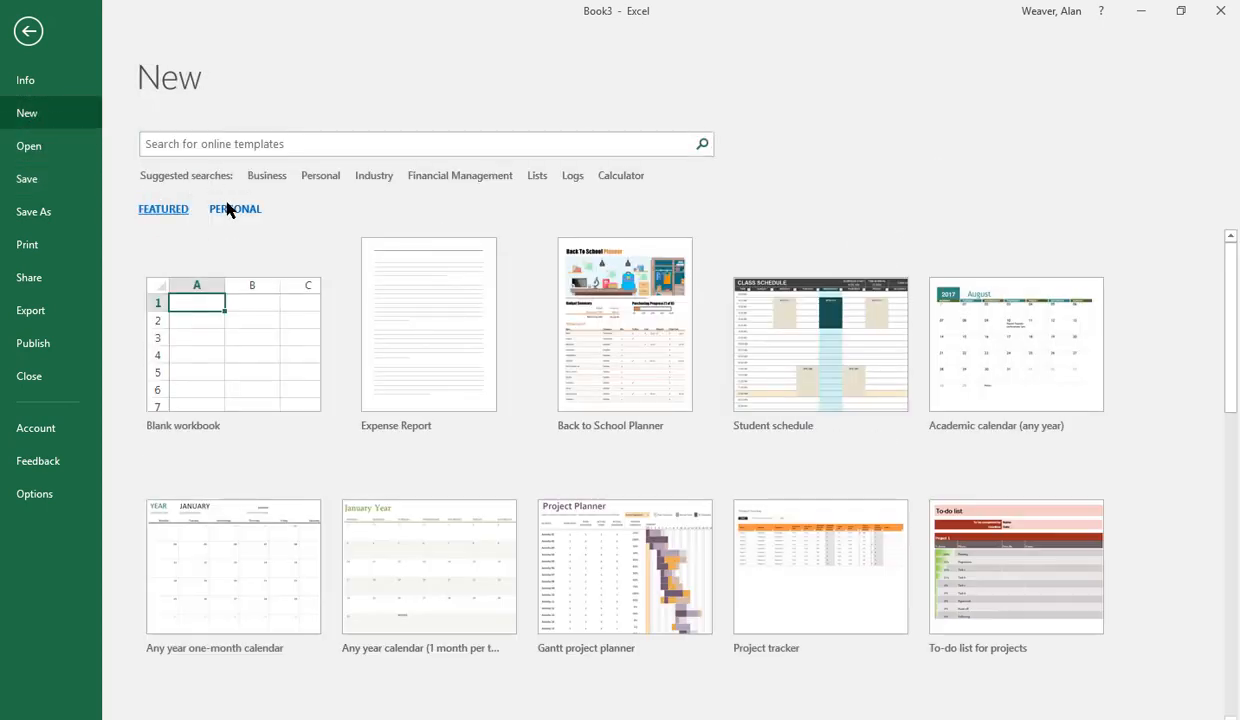
pyautogui.click(230, 209)
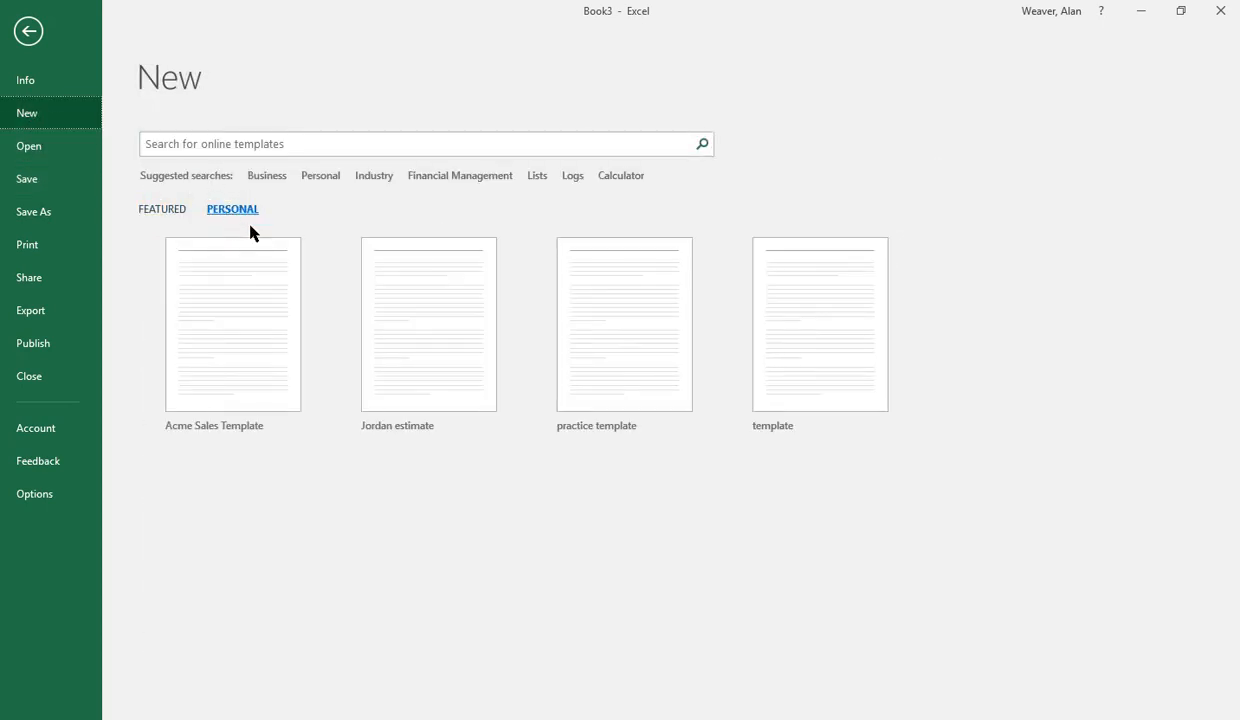